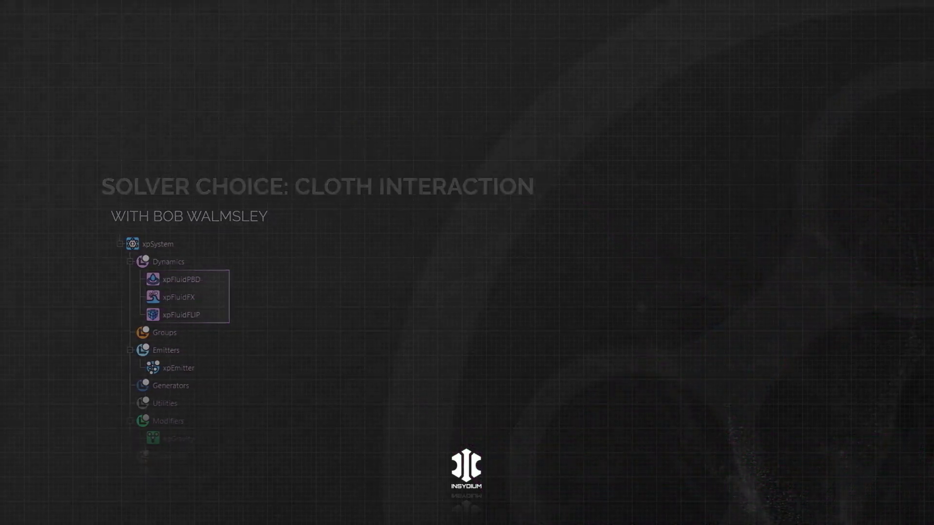
- Play the cloth-and-water demo and orbit to front and side views of the cloth
click(490, 431)
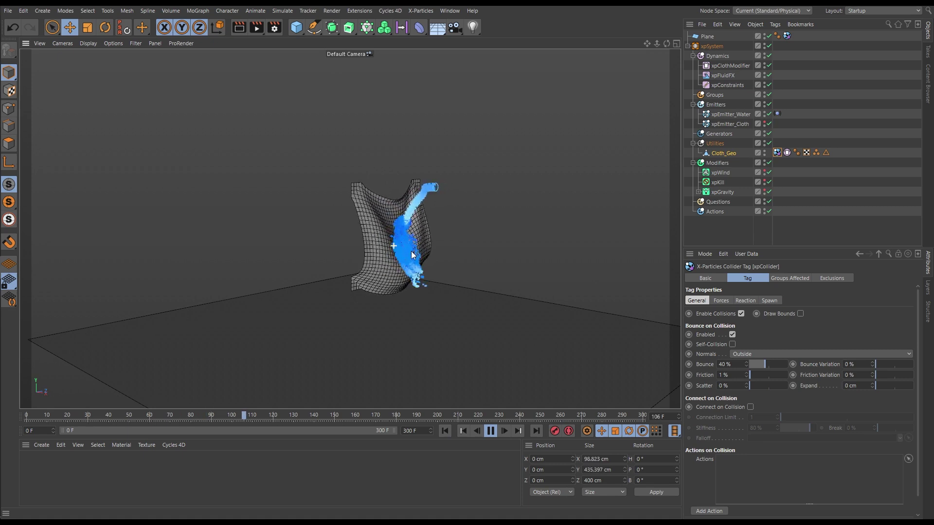
alt+drag(420, 251, 564, 235)
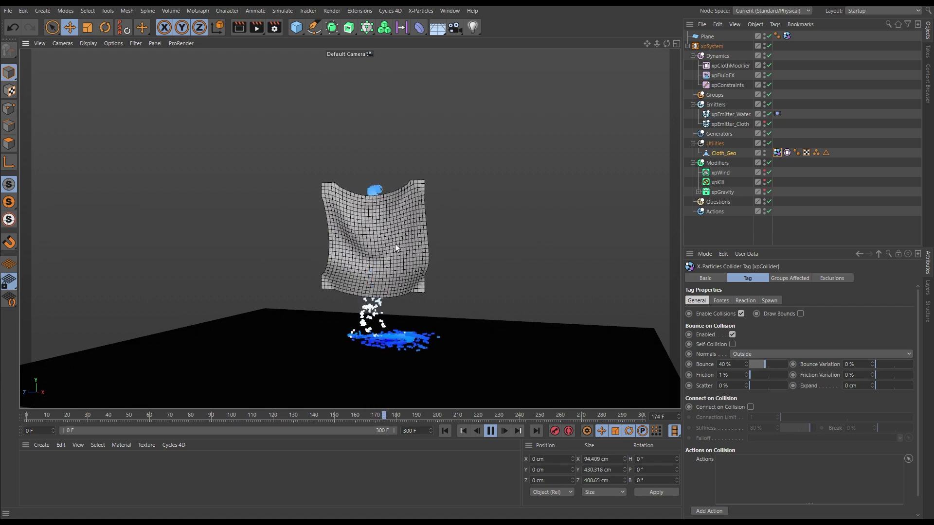
alt+drag(399, 238, 340, 267)
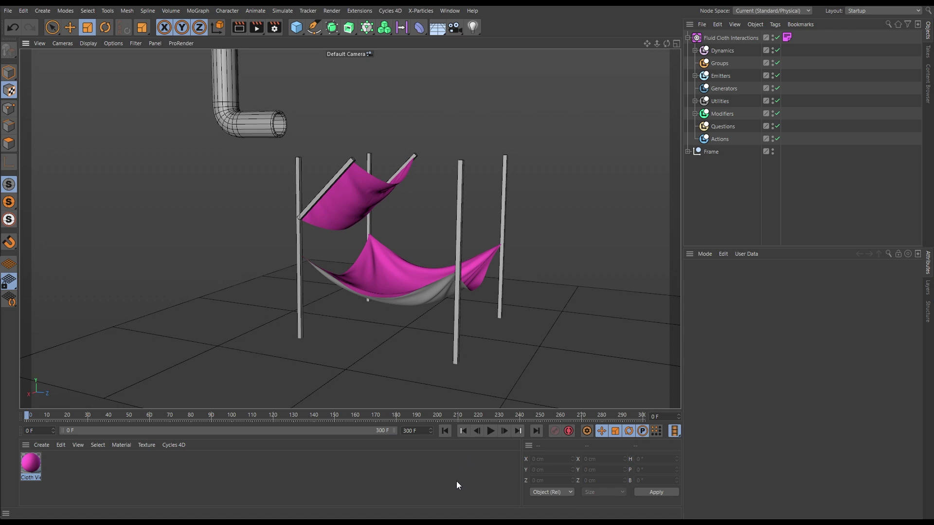
- Run the pink-cloth simulation as water pours from the pipe, then stop and rewind to frame 0
mouse_move(395, 278)
alt+mouse_down()
mouse_move(434, 302)
mouse_move(477, 285)
mouse_move(427, 295)
mouse_move(382, 279)
alt+mouse_up()
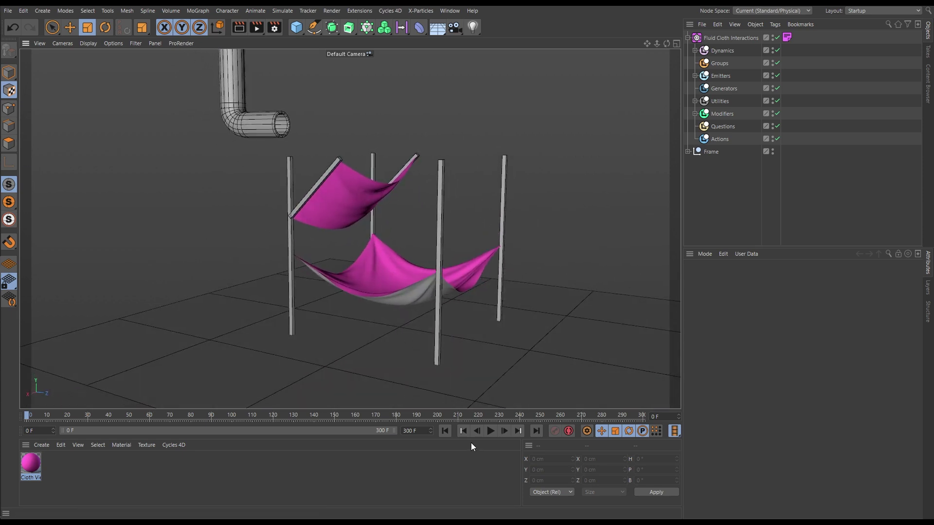
click(491, 431)
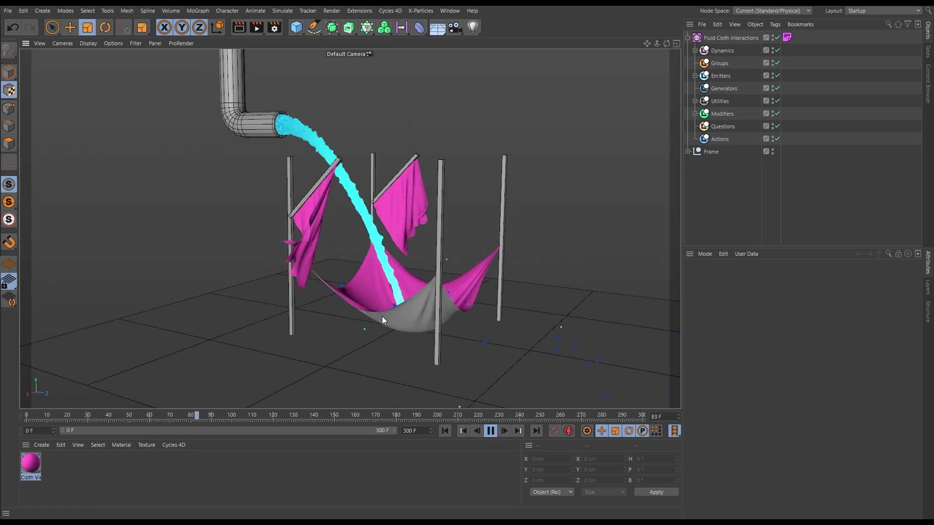
alt+drag(421, 317, 443, 338)
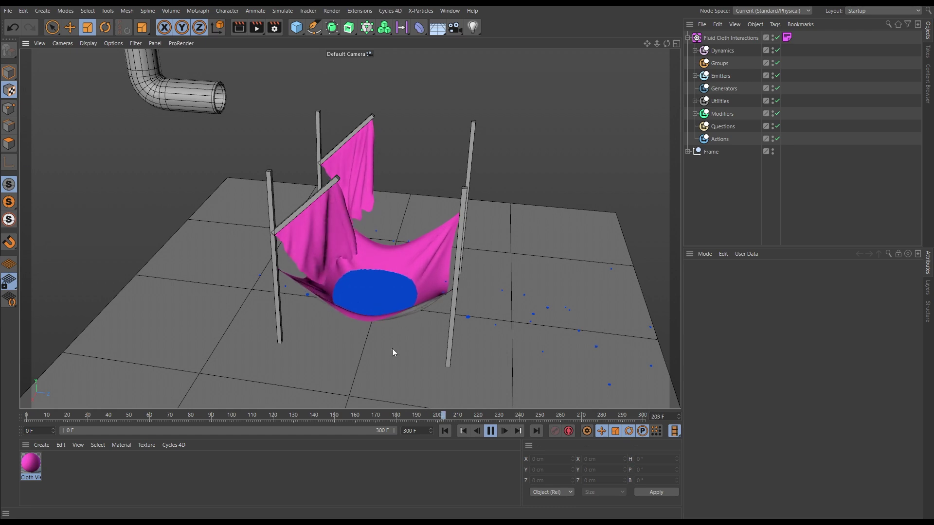
click(487, 432)
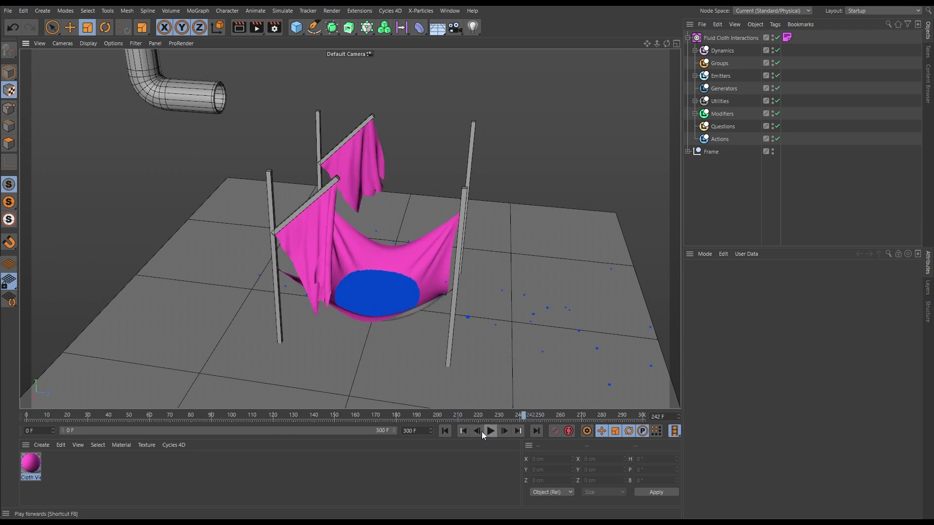
click(444, 431)
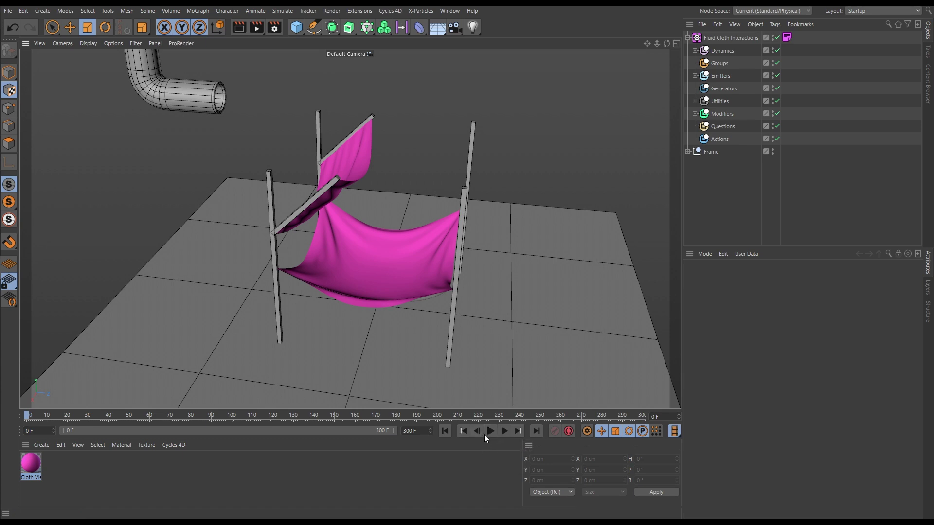
- Scrub the timeline from frame 12 through 37 to 44, orbiting closer and low in front of the cloths
drag(29, 416, 65, 415)
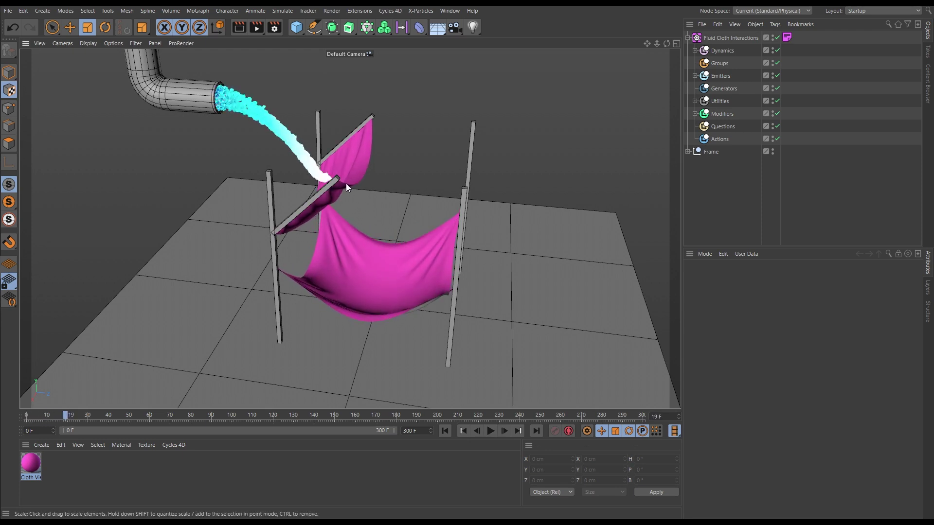
alt+drag(340, 185, 253, 302)
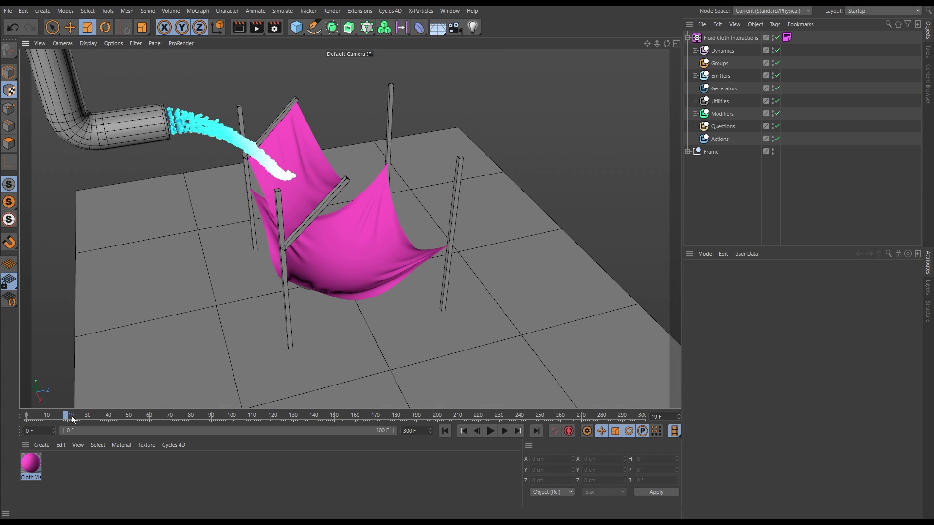
drag(67, 416, 92, 416)
alt+drag(308, 221, 229, 186)
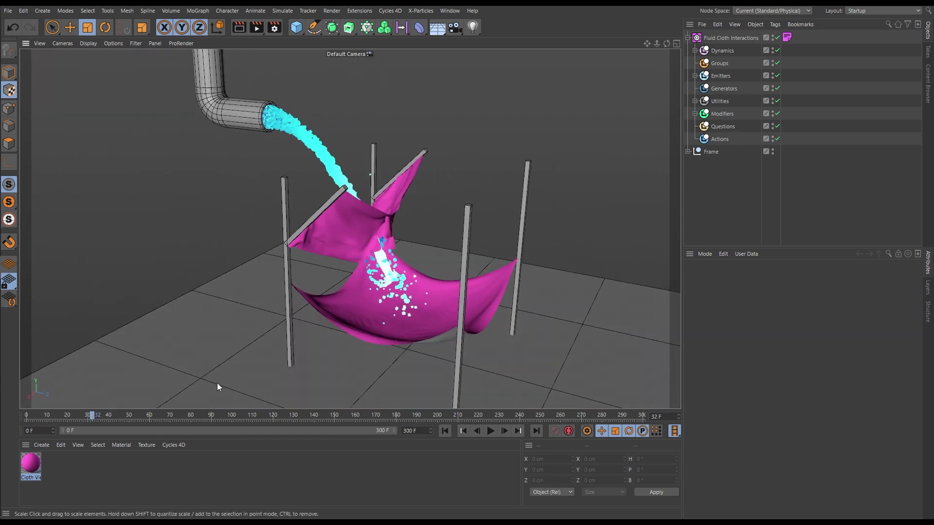
drag(95, 418, 102, 418)
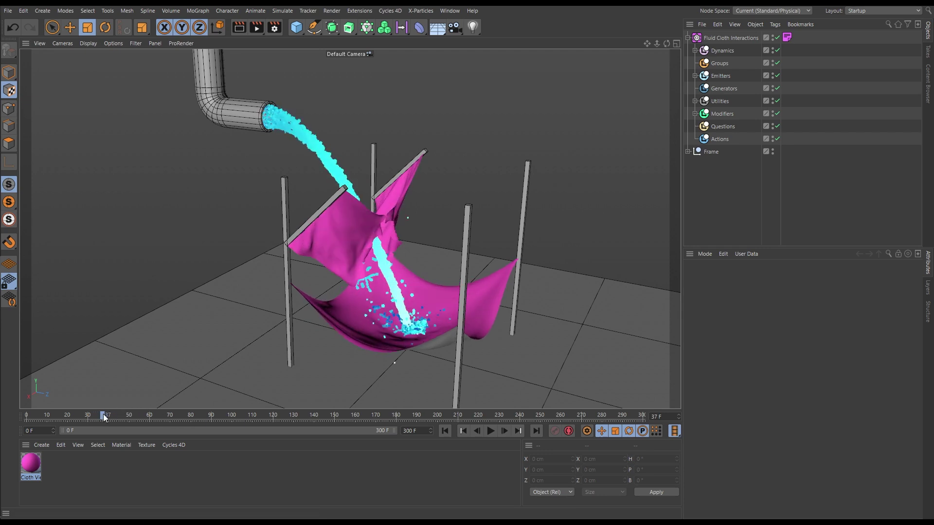
drag(104, 418, 504, 418)
alt+drag(447, 371, 410, 412)
click(445, 431)
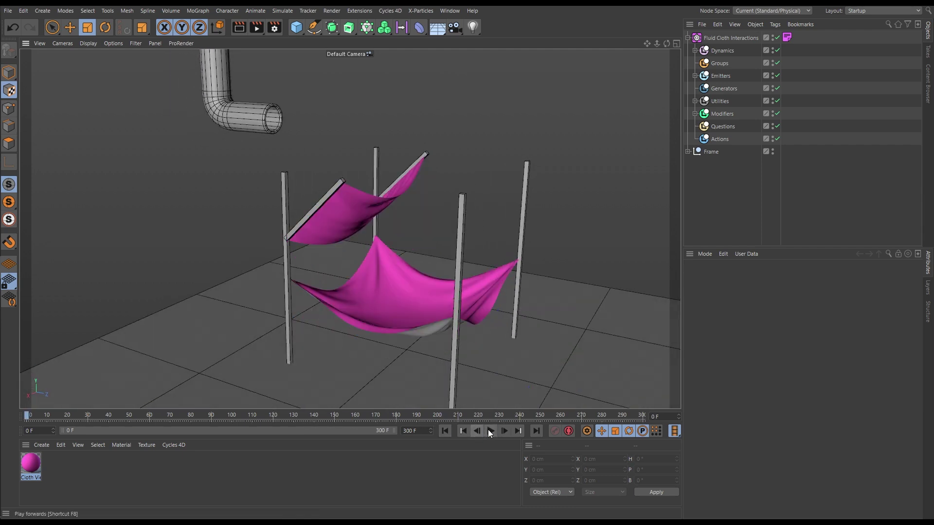
key(F8)
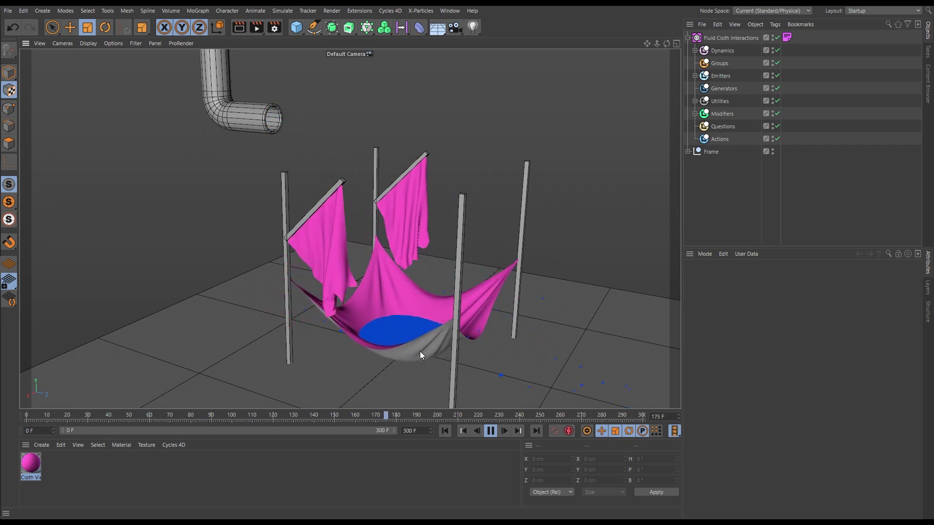
mouse_move(420, 322)
alt+mouse_down()
mouse_move(442, 341)
mouse_move(486, 305)
mouse_move(414, 316)
alt+mouse_up()
click(494, 432)
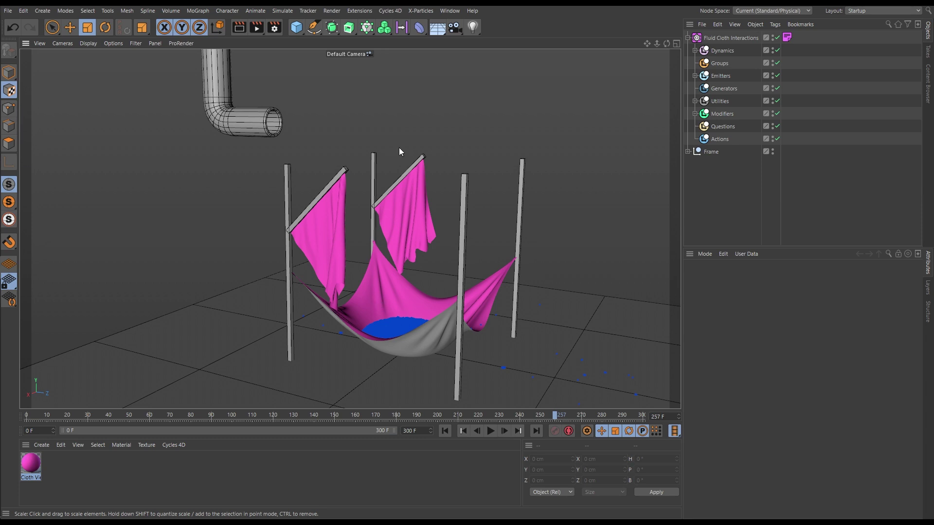
- Switch to the single square cloth document and preview the sheet draping
click(450, 10)
click(465, 304)
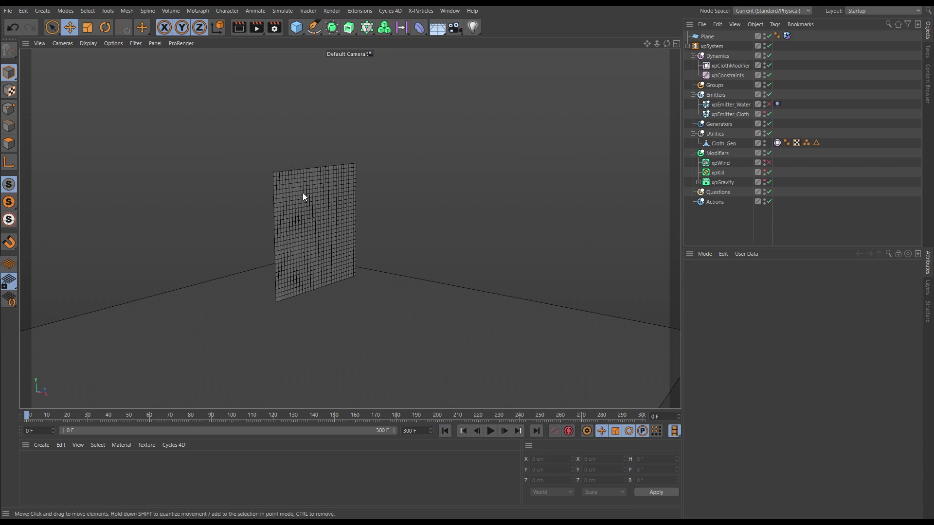
alt+drag(302, 194, 240, 190)
click(492, 432)
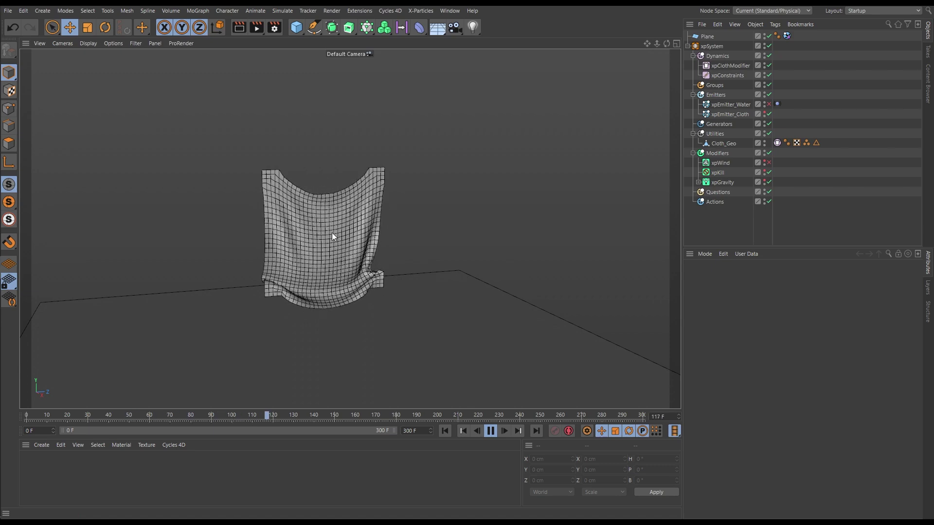
alt+drag(328, 278, 396, 277)
click(490, 433)
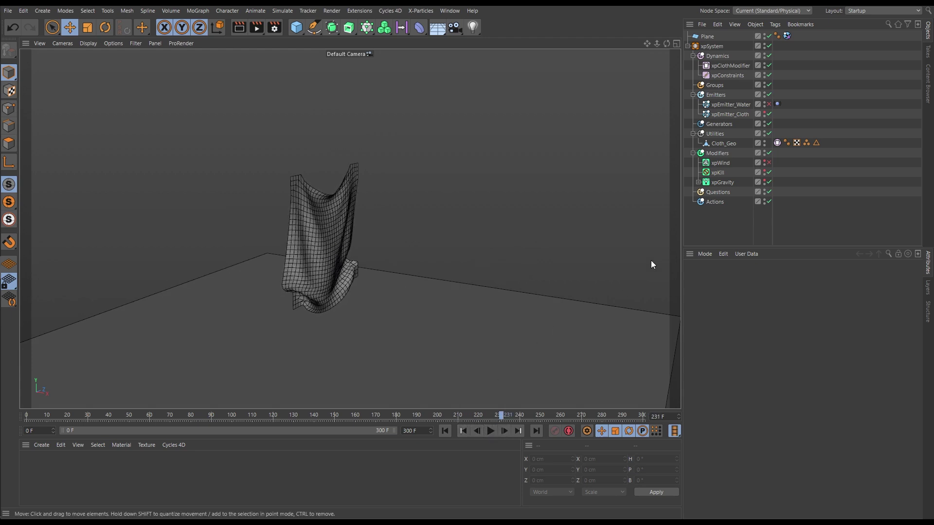
- Select Cloth_Geo and reset the simulation to a flat plane at frame 0
click(709, 144)
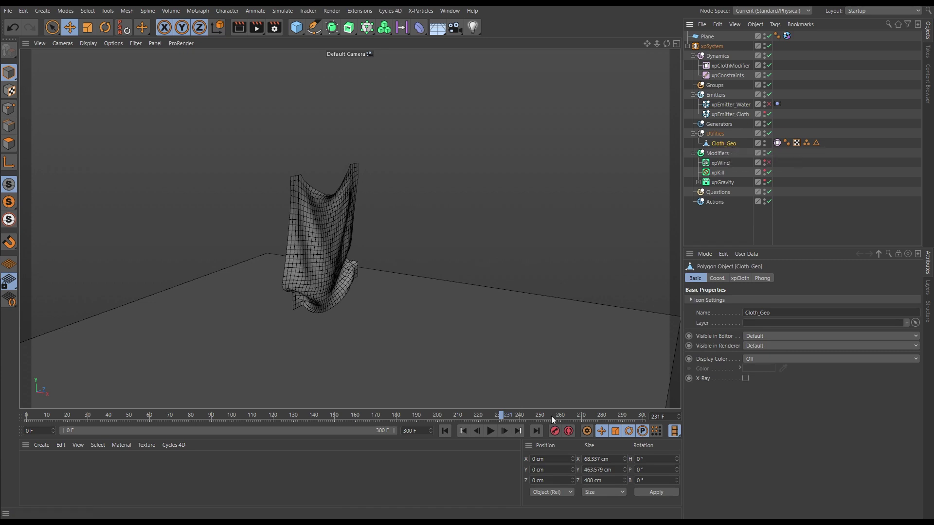
click(444, 432)
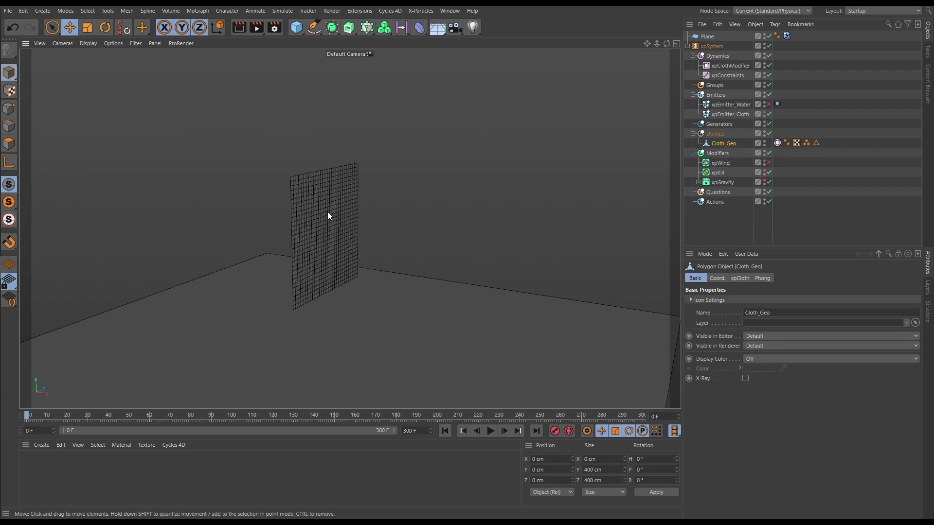
alt+drag(328, 212, 269, 214)
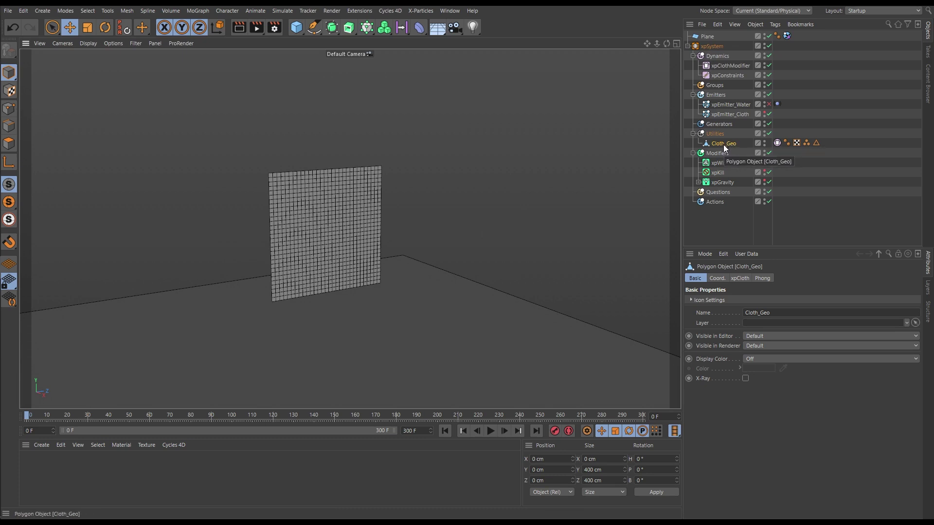
click(419, 11)
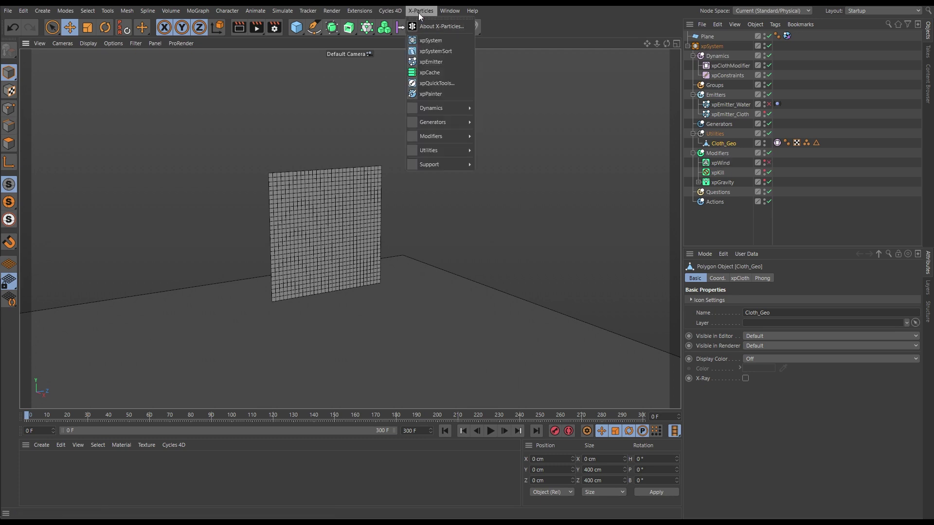
mouse_move(433, 106)
mouse_move(503, 113)
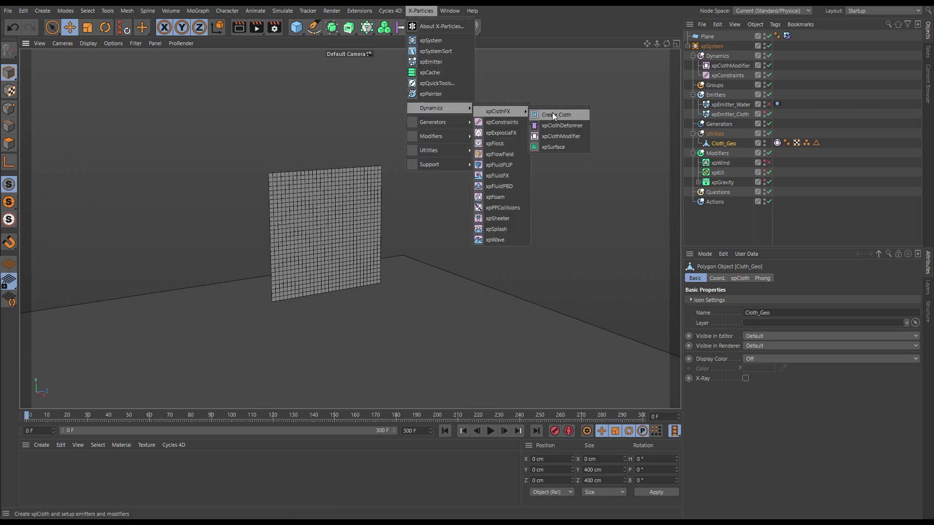
click(716, 224)
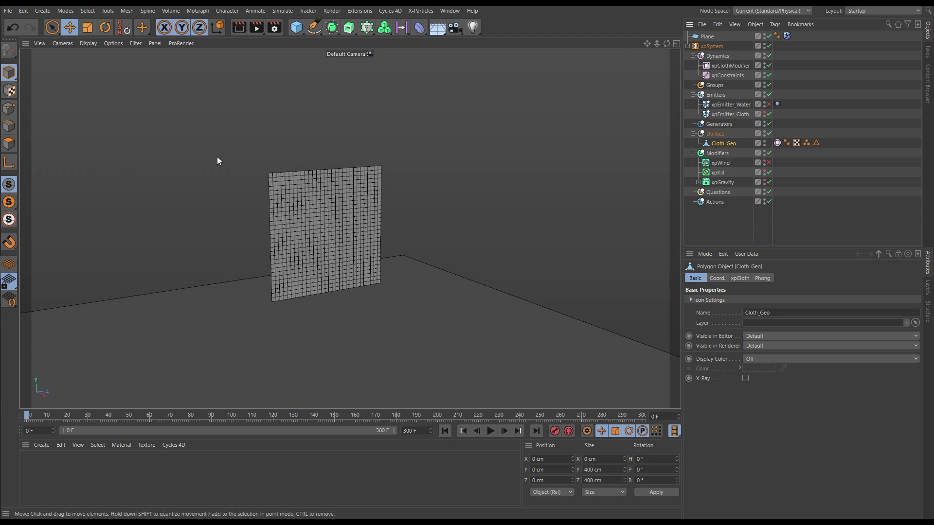
- Switch to point mode and show the xpCloth tag's Pin and Pin Selection settings
click(7, 105)
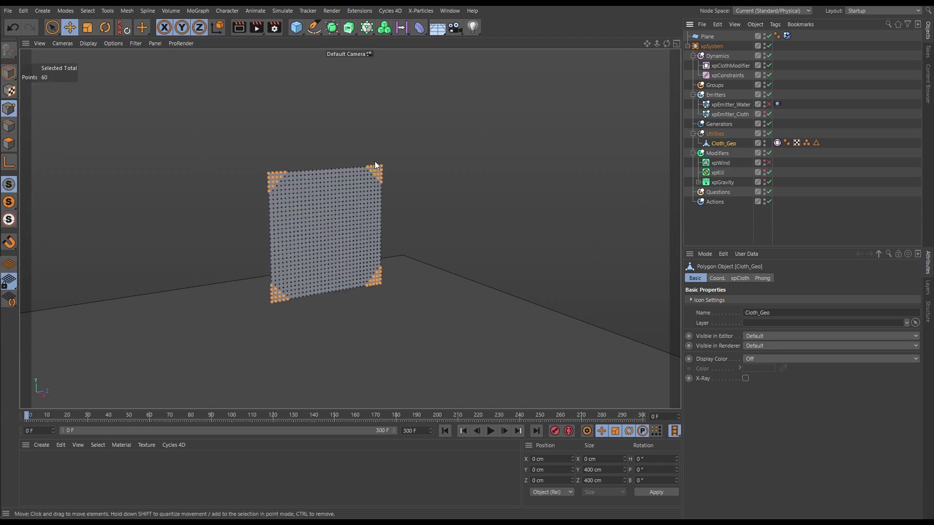
alt+drag(338, 198, 378, 177)
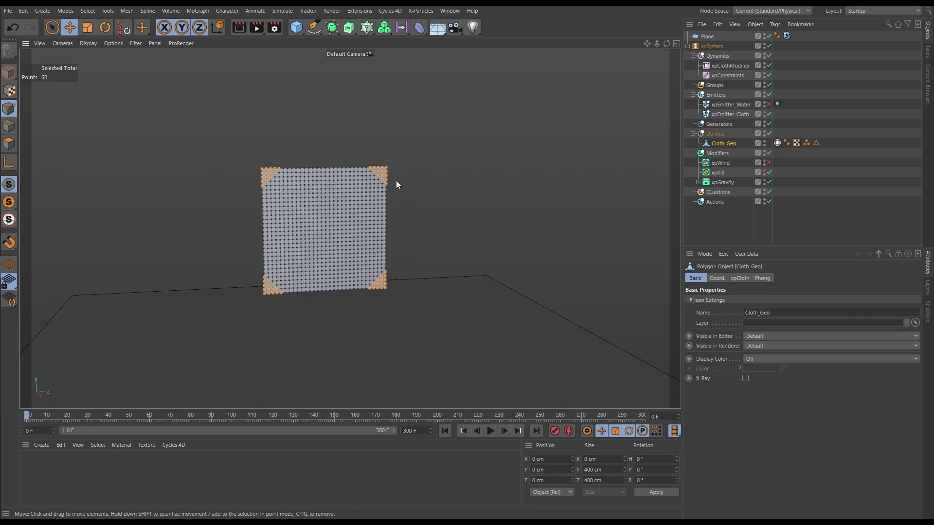
alt+drag(336, 223, 365, 233)
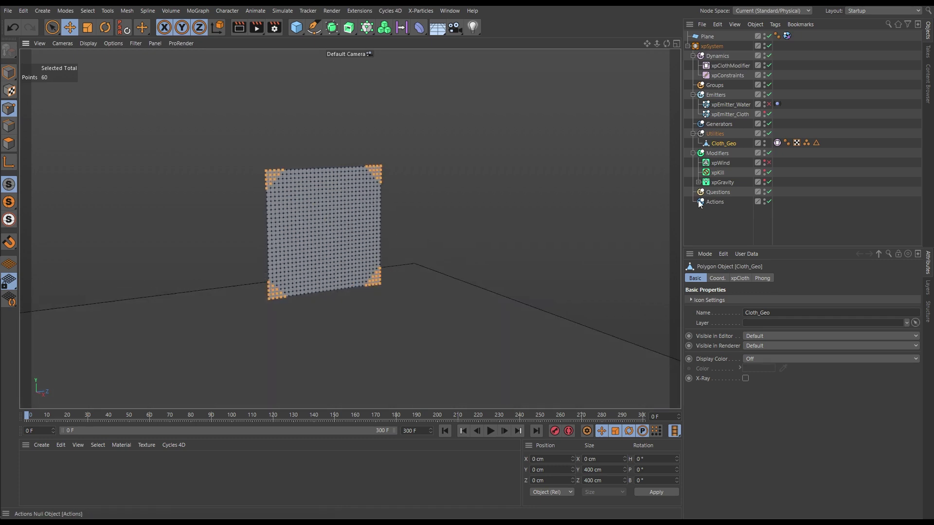
click(777, 143)
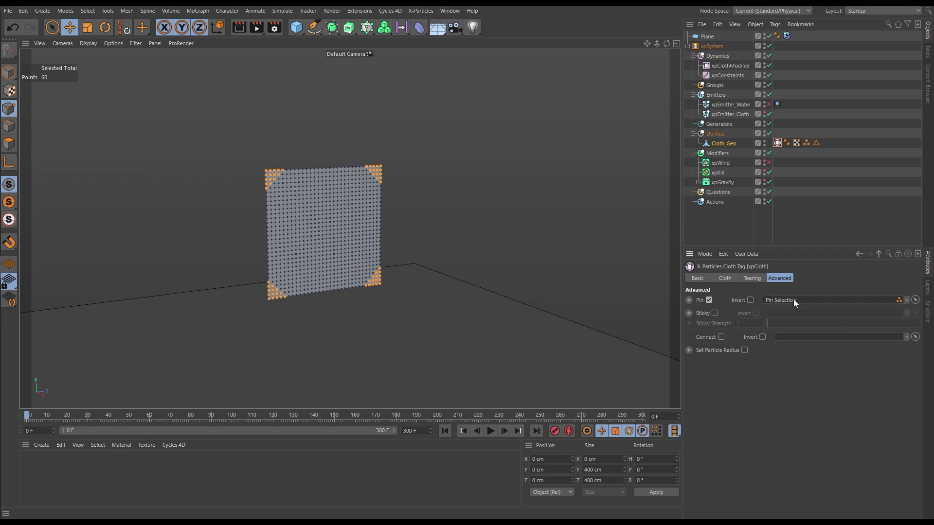
- Preview the cloth sagging between its pinned corners, then stop and rewind to frame 0
key(F8)
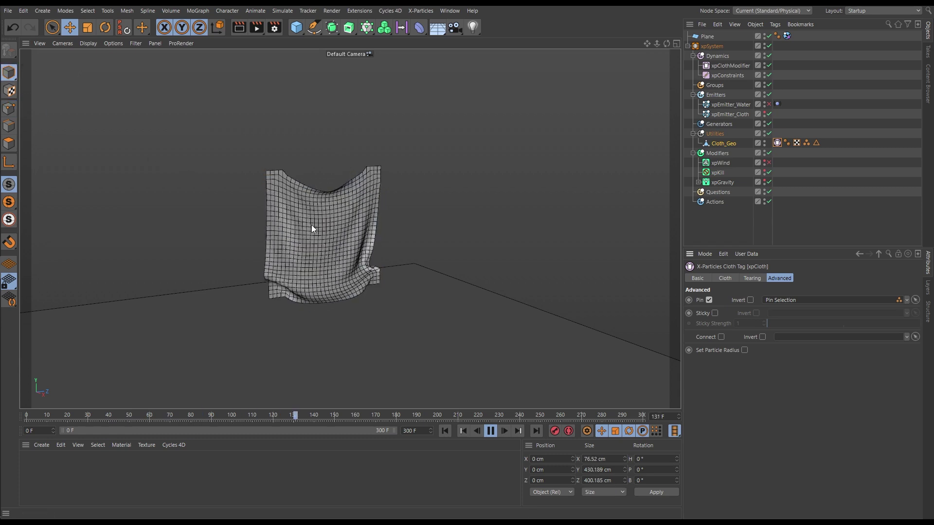
click(490, 431)
click(444, 431)
alt+drag(346, 234, 362, 248)
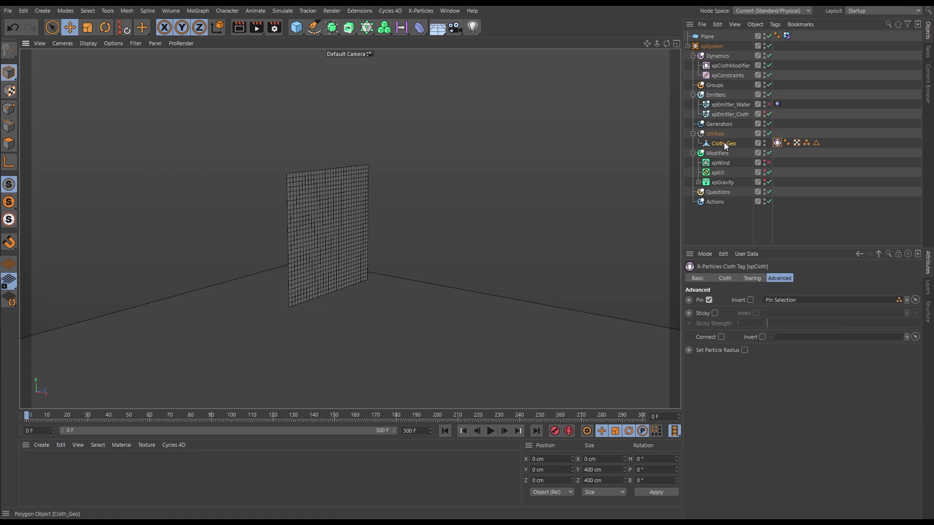
- Show xpEmitter_Cloth's emission settings and step one frame to emit the cloth particles
click(725, 113)
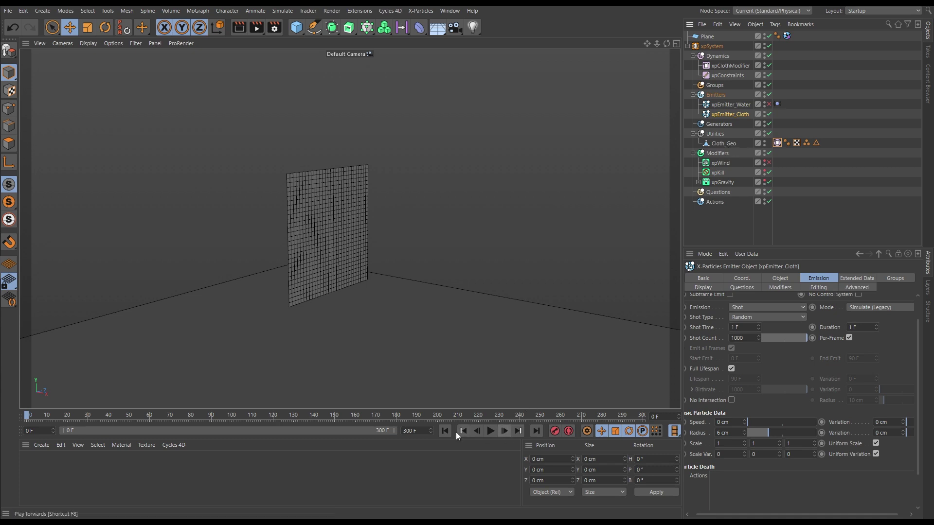
click(504, 431)
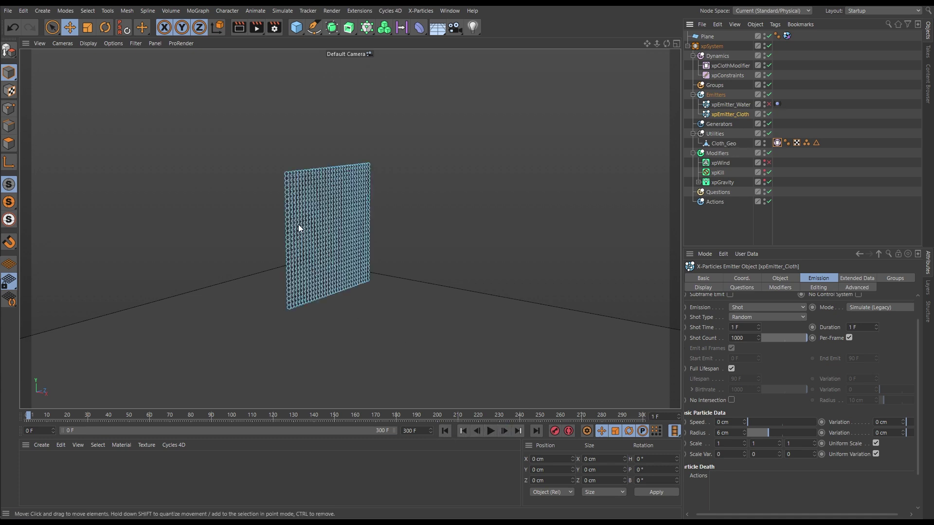
scroll(308, 217, up, 8)
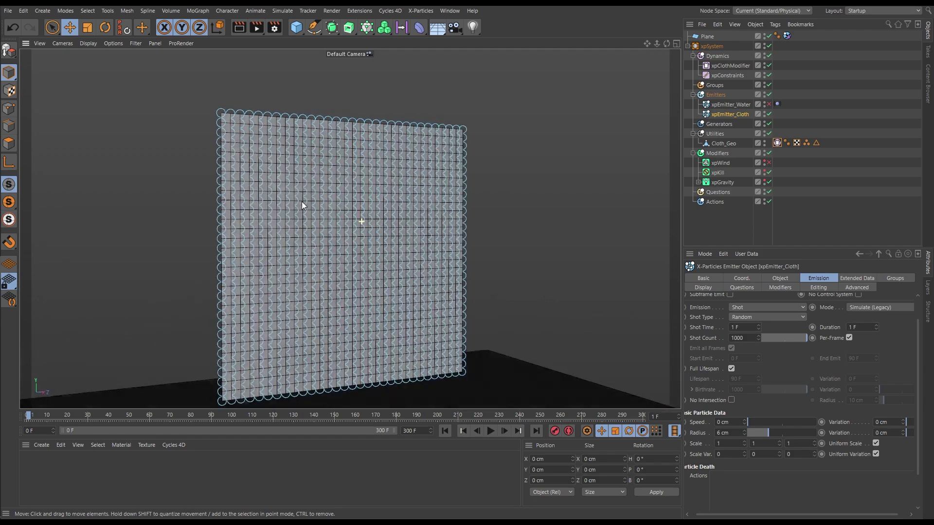
alt+drag(298, 203, 388, 231)
scroll(374, 241, down, 5)
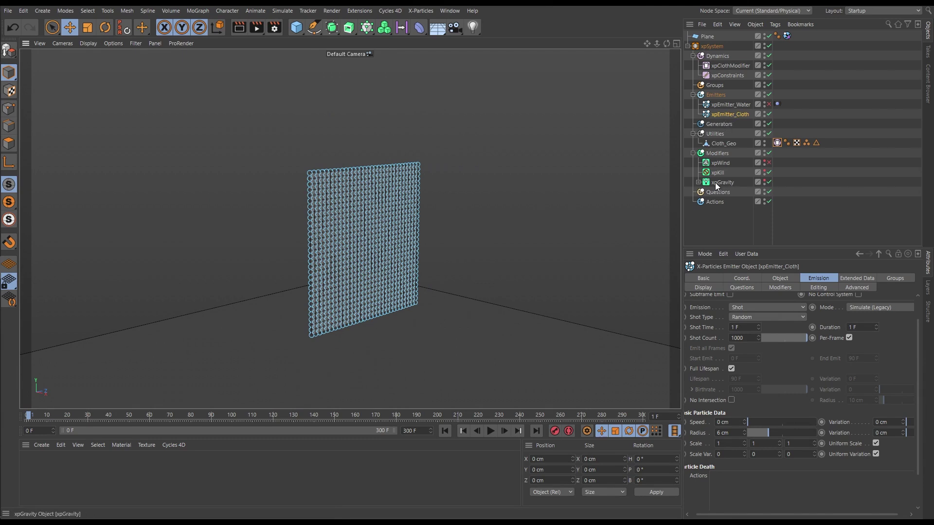
- Simulate the cloth draping to frame 66, then hide the cloth emitter's particles in the viewport
click(490, 431)
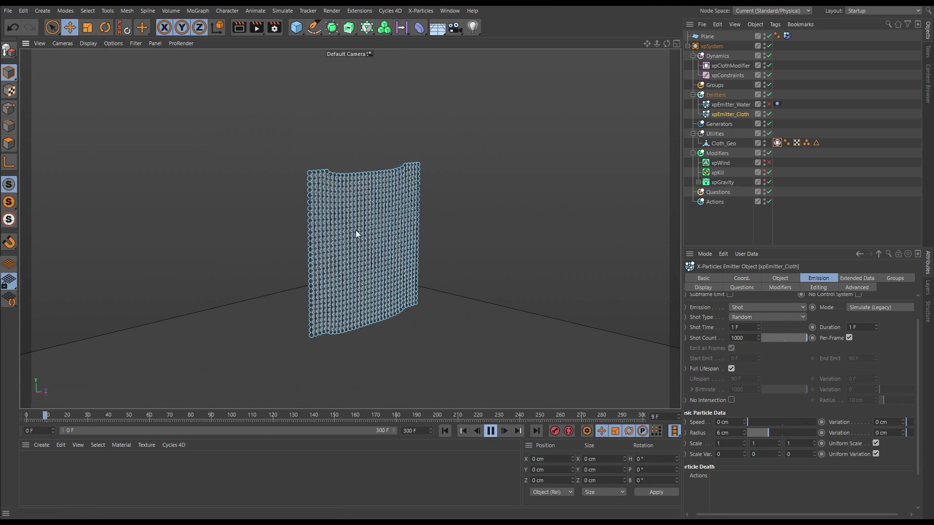
alt+drag(354, 253, 293, 212)
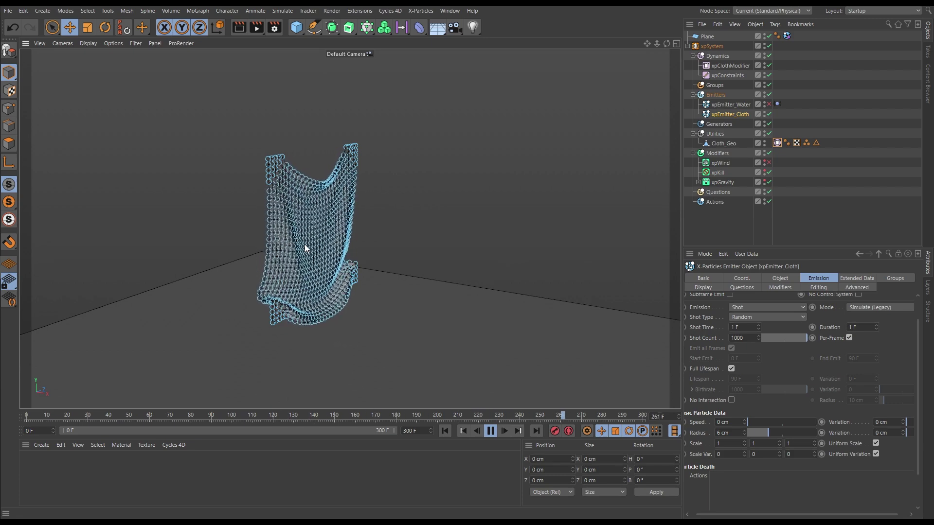
click(490, 431)
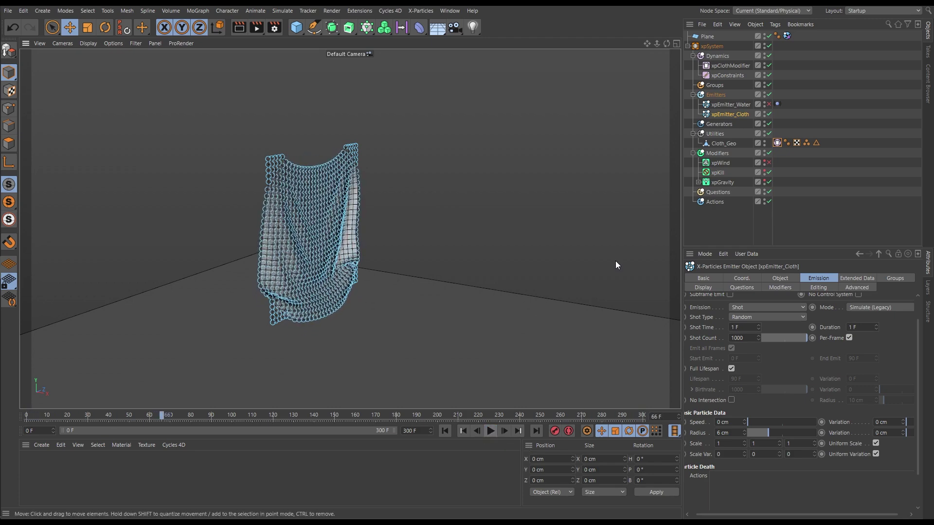
click(765, 111)
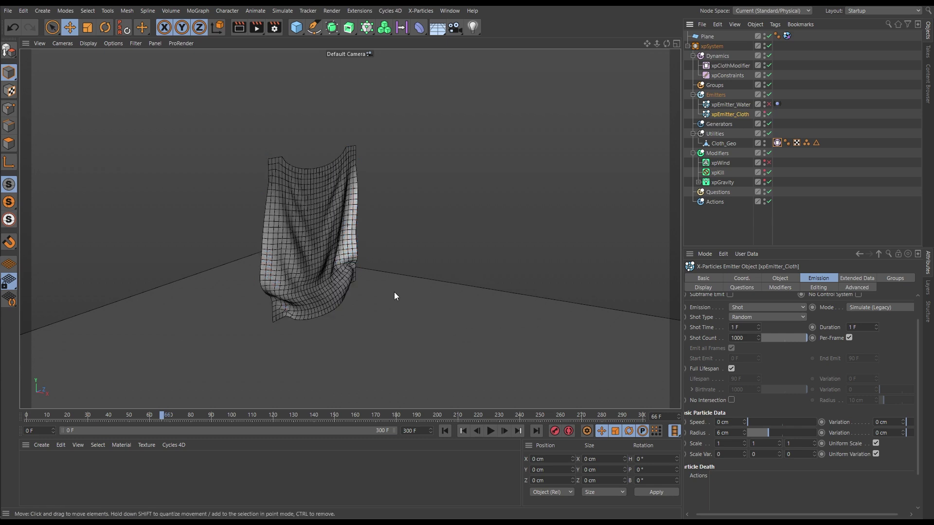
- Enable xpEmitter_Water and replay from frame 0 until the stream twists the cloth at frame 139
click(769, 104)
click(446, 431)
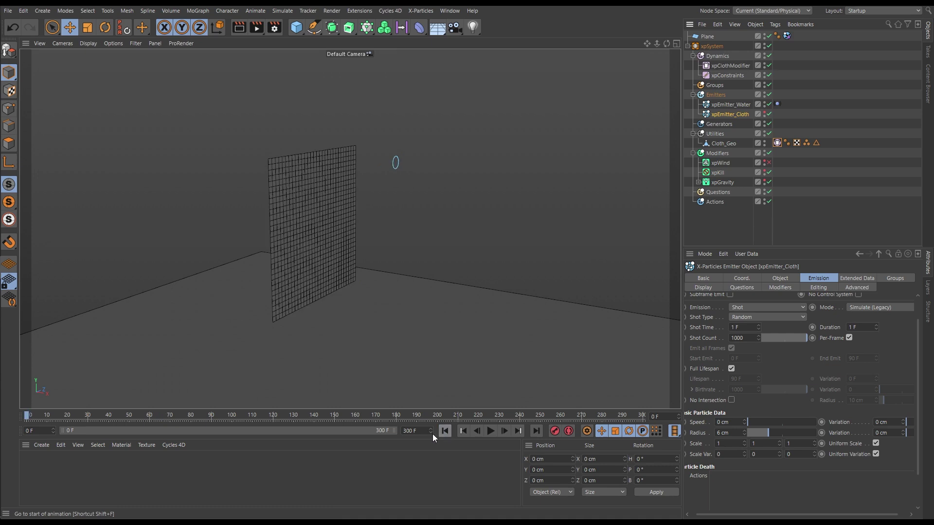
click(491, 431)
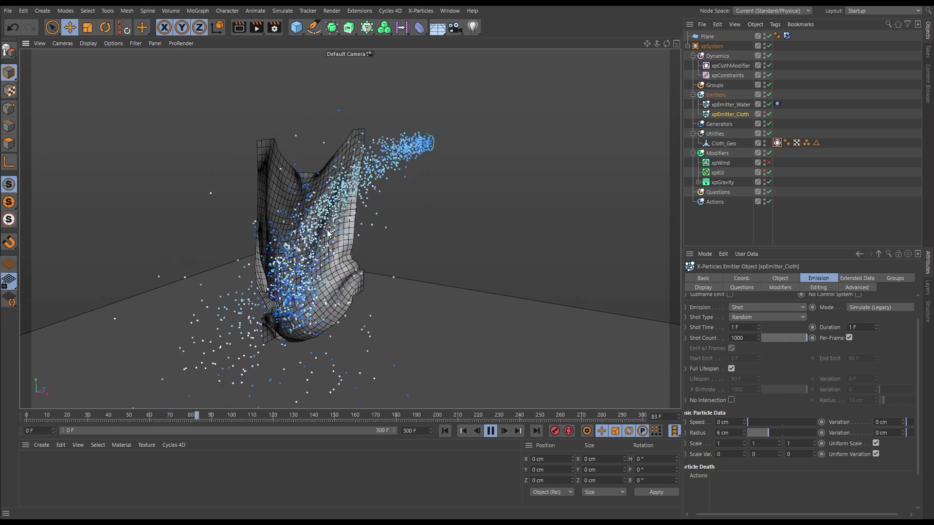
alt+drag(337, 251, 477, 226)
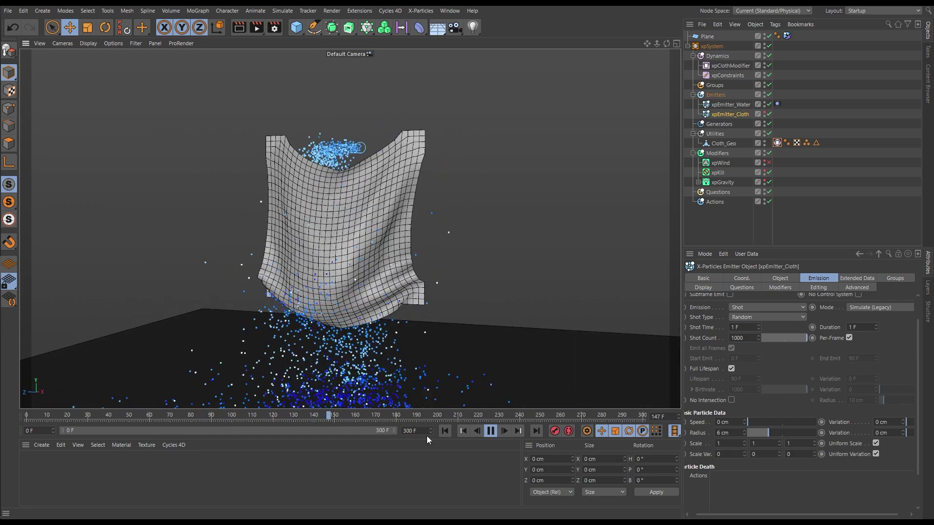
click(444, 431)
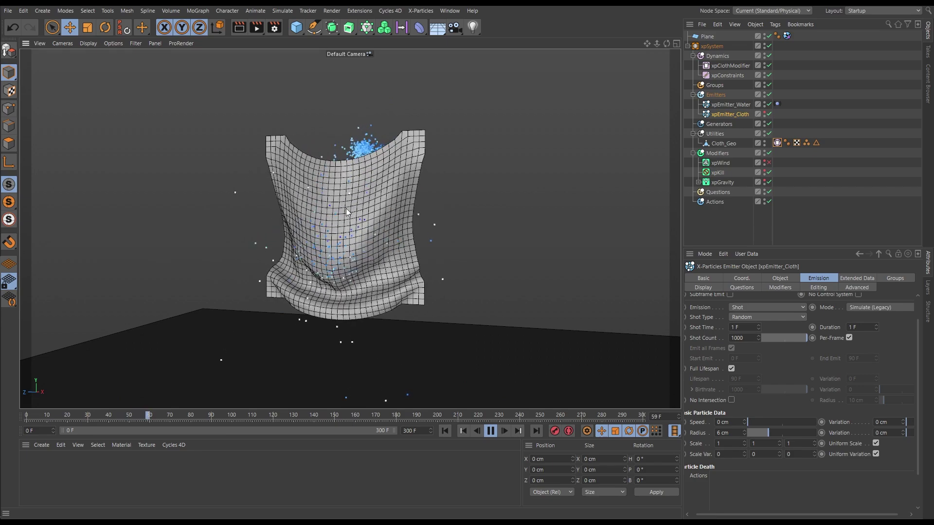
alt+drag(323, 246, 317, 272)
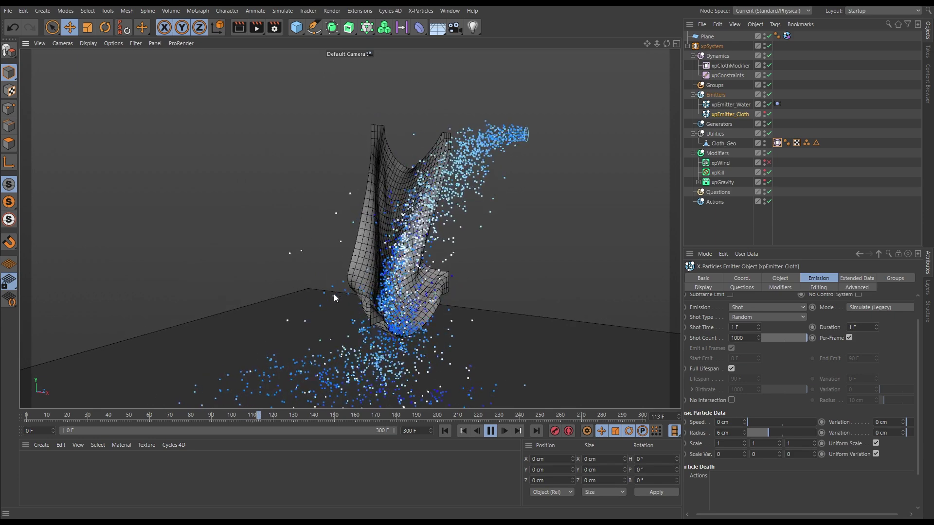
click(490, 431)
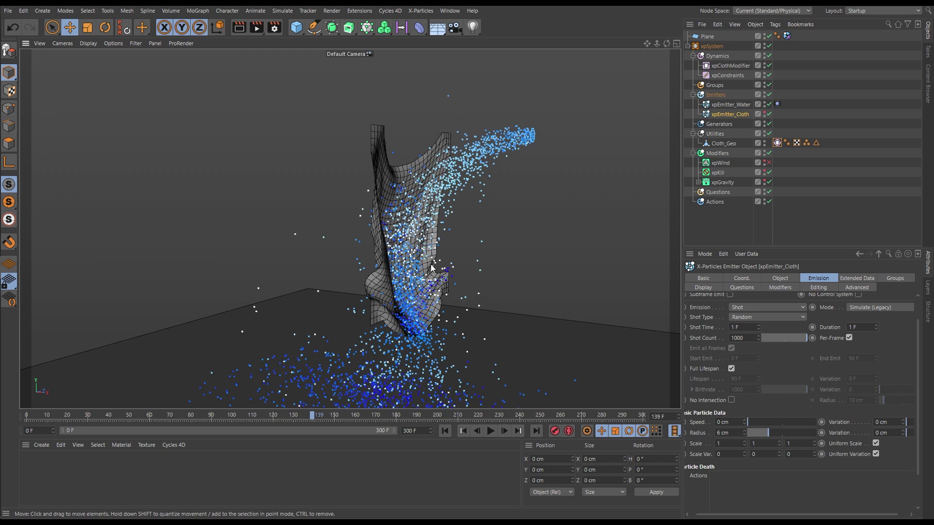
- Enable Collisions and Same Emitter in xpConstraints, then test-play the simulation to frame 54
click(728, 75)
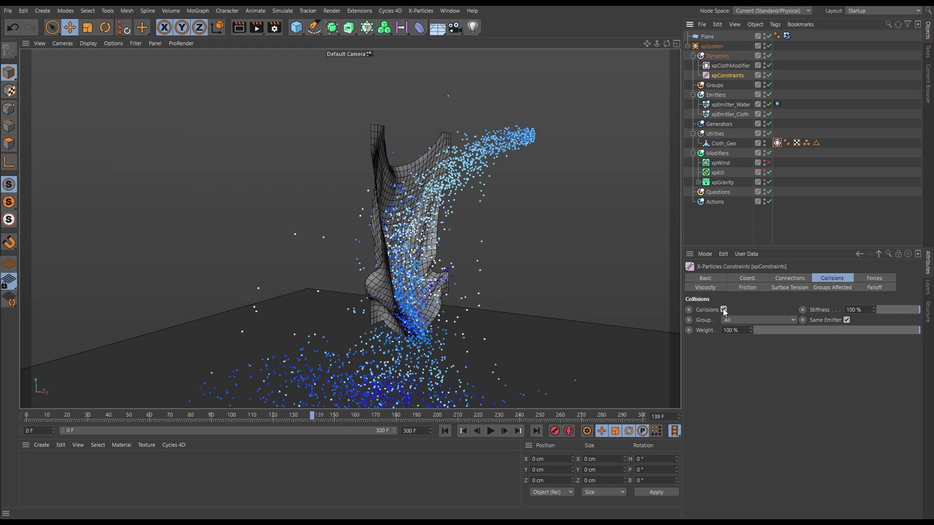
click(445, 431)
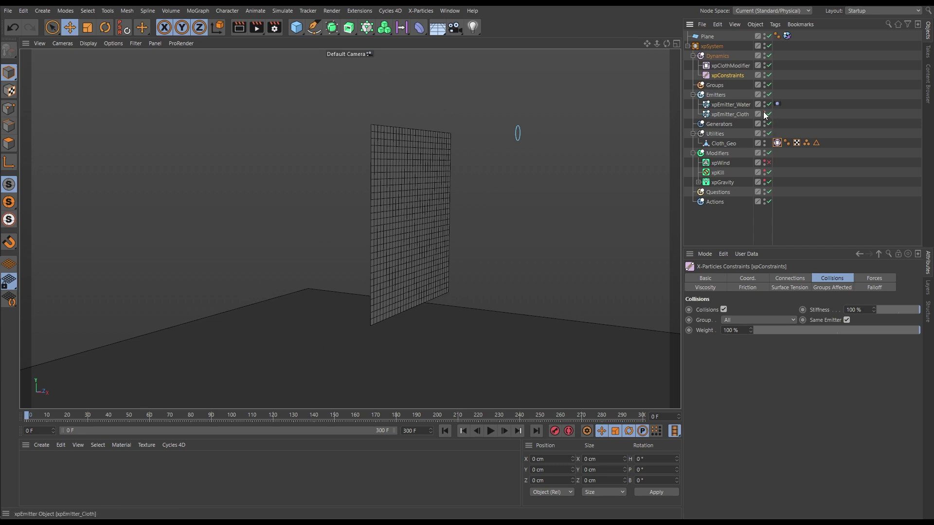
click(504, 431)
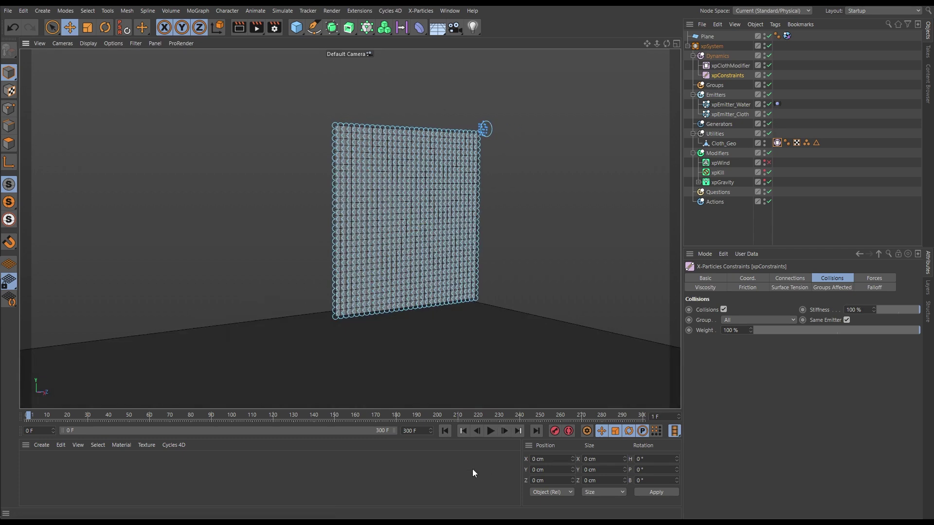
click(490, 431)
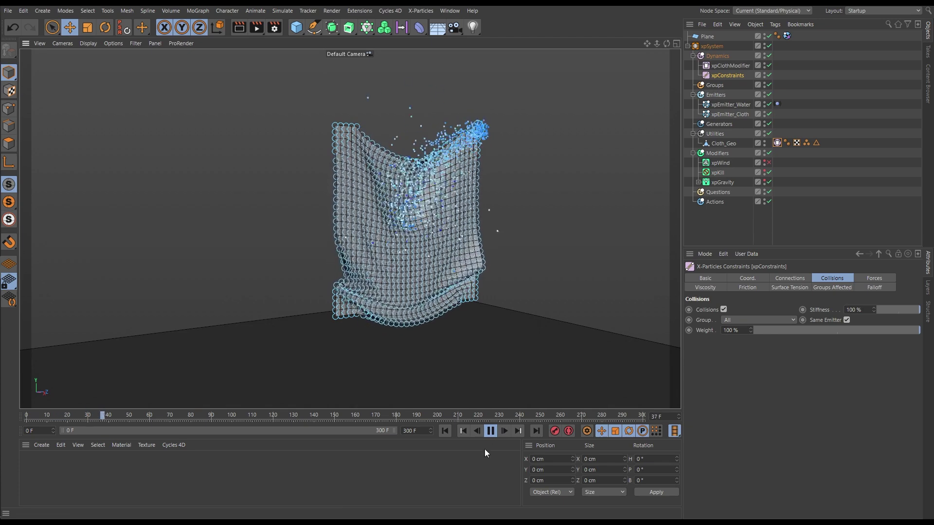
click(490, 431)
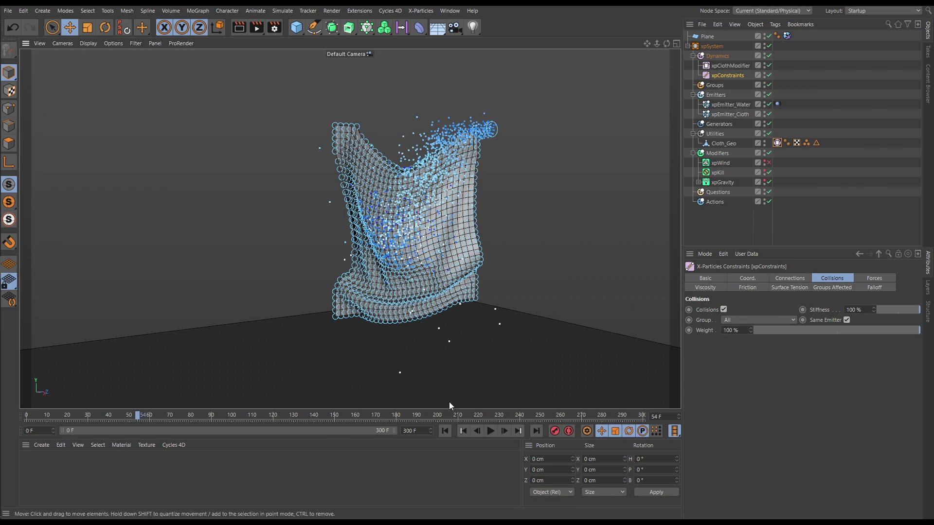
- Replay from frame 0 to frame 119 and orbit to inspect the water striking the cloth
click(449, 432)
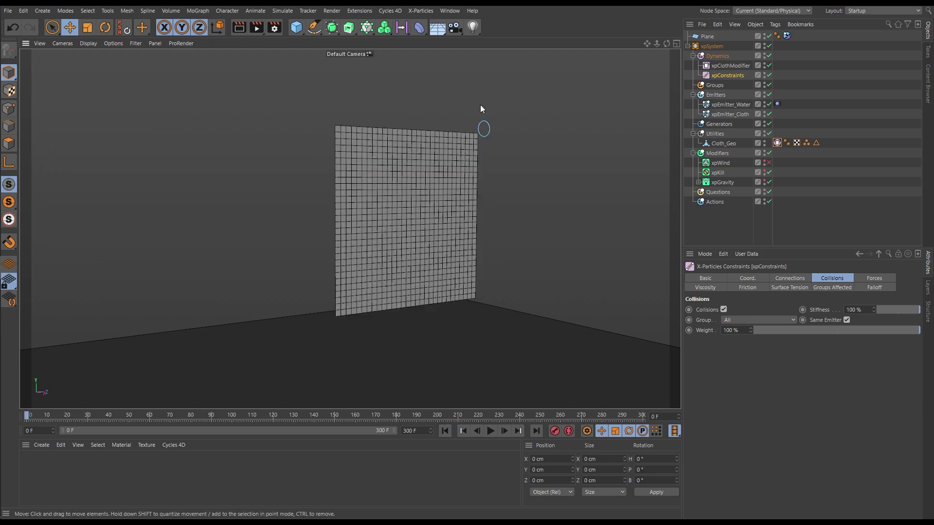
click(490, 431)
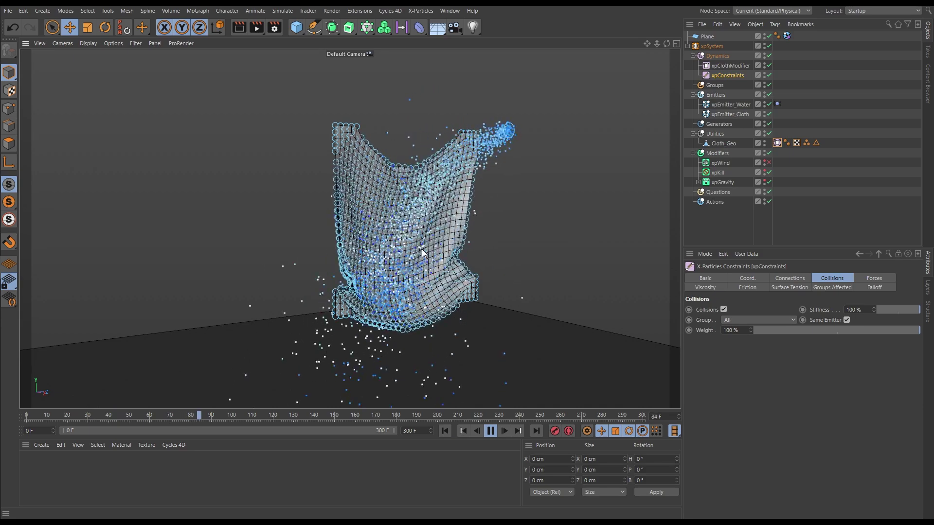
click(490, 431)
alt+drag(463, 200, 531, 197)
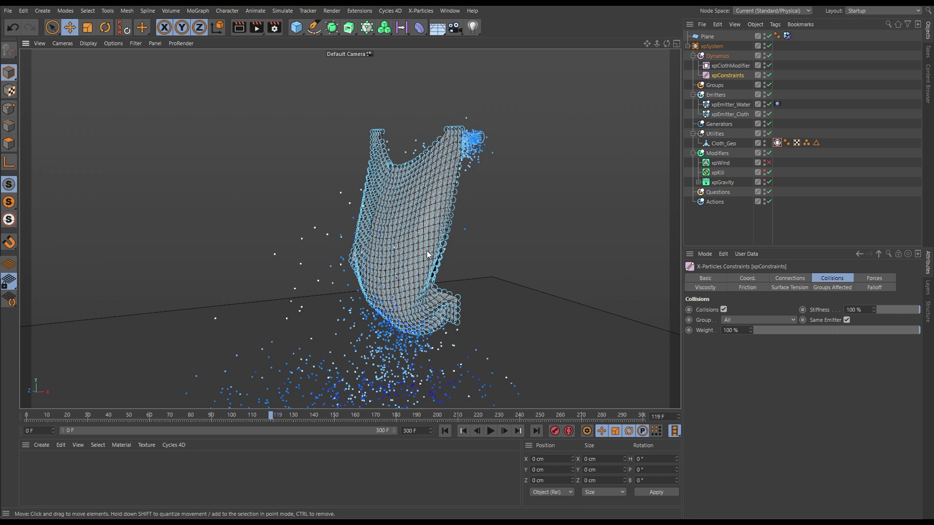
mouse_move(399, 233)
alt+mouse_down()
mouse_move(369, 229)
mouse_move(402, 243)
alt+mouse_up()
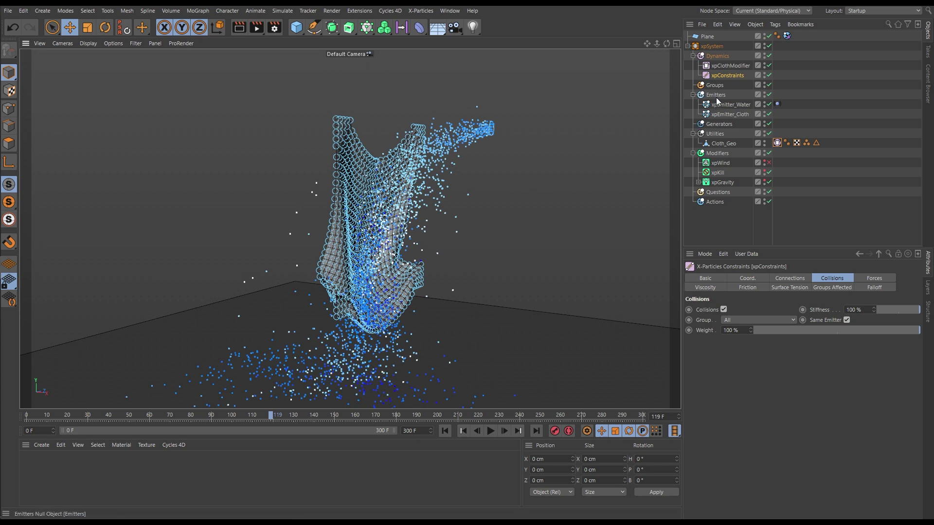
- Add xpFluidFX under Dynamics below xpClothModifier, then replay and pause at frame 163
click(719, 57)
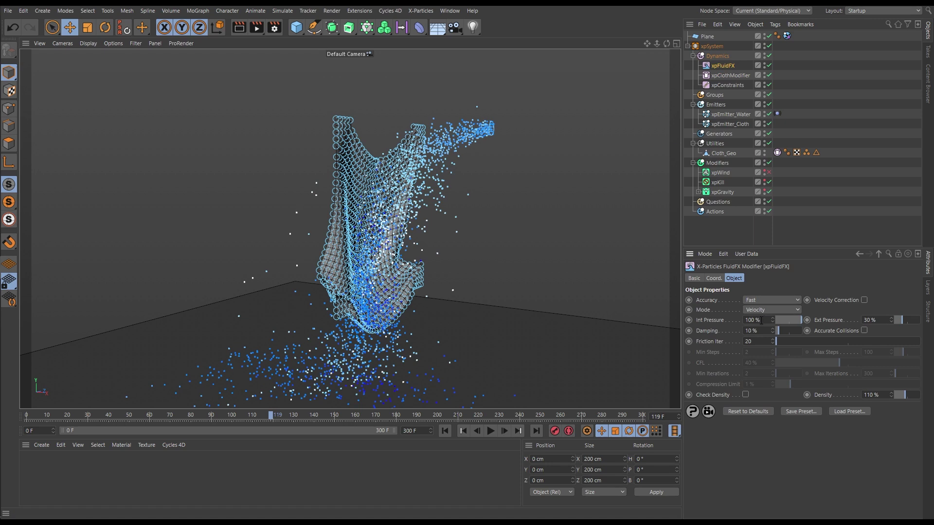
click(445, 431)
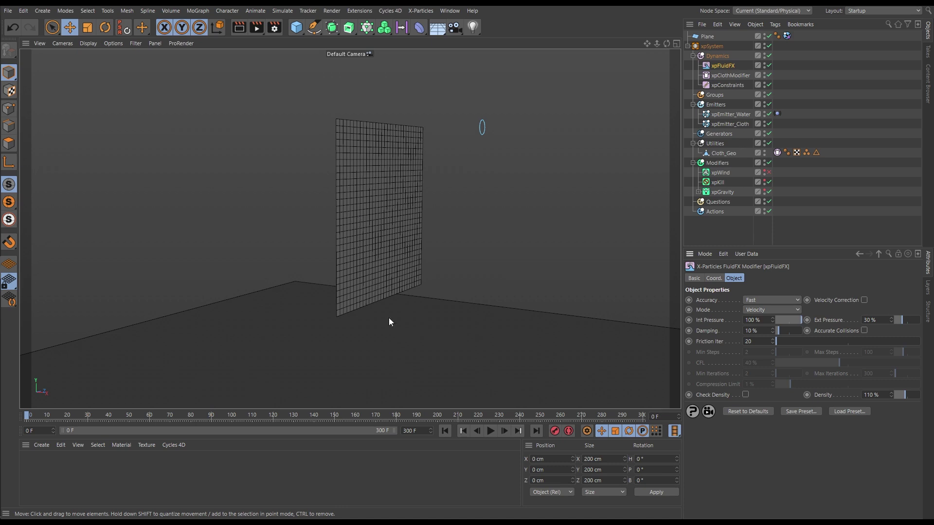
click(490, 431)
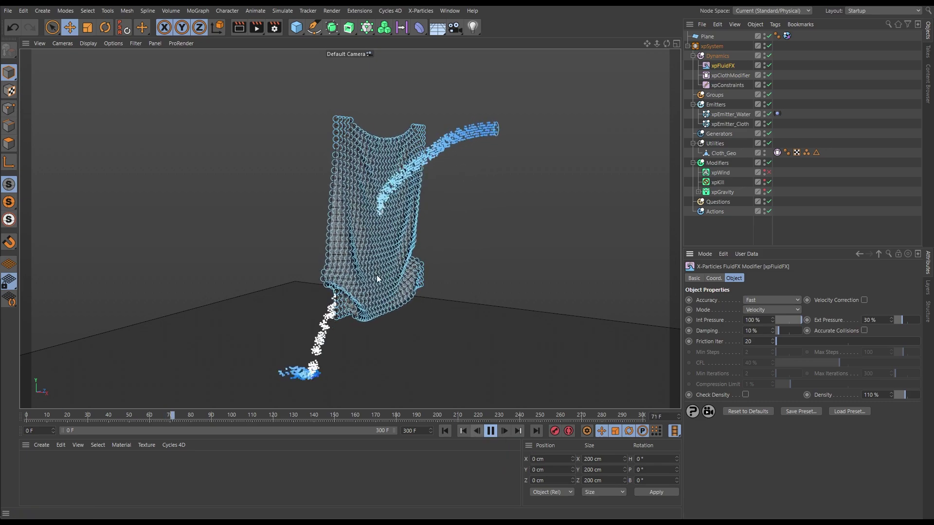
alt+drag(415, 206, 460, 209)
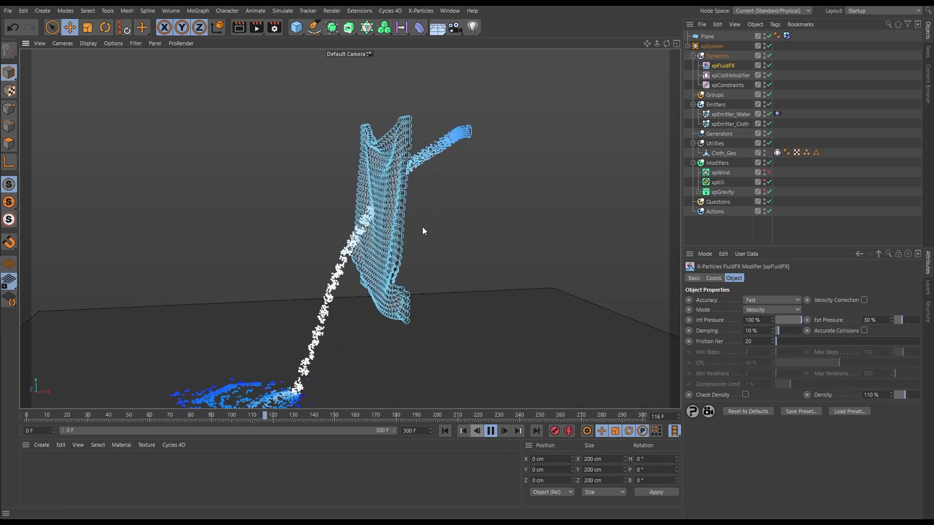
alt+drag(406, 231, 346, 231)
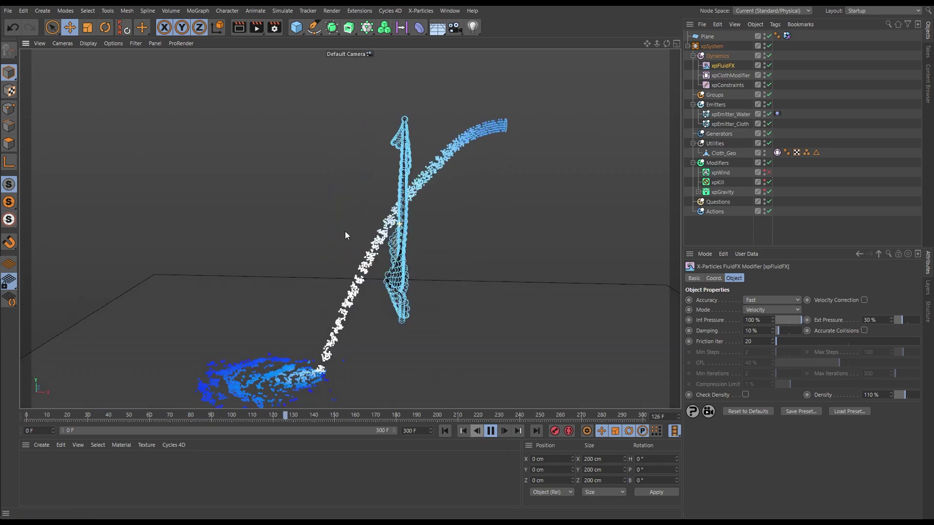
click(489, 431)
alt+drag(428, 253, 399, 241)
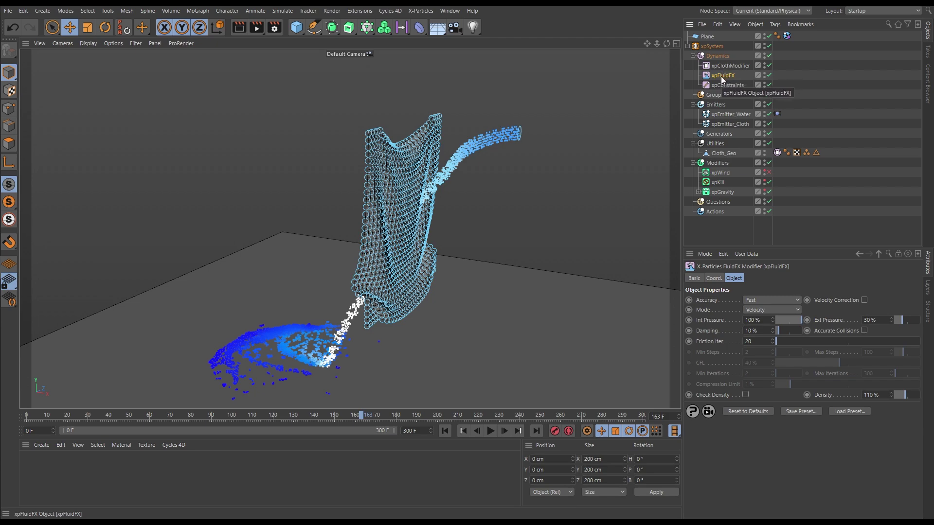
- Replay from frame 0 and pause at frame 78, with water collecting in the cloth's fold
click(445, 432)
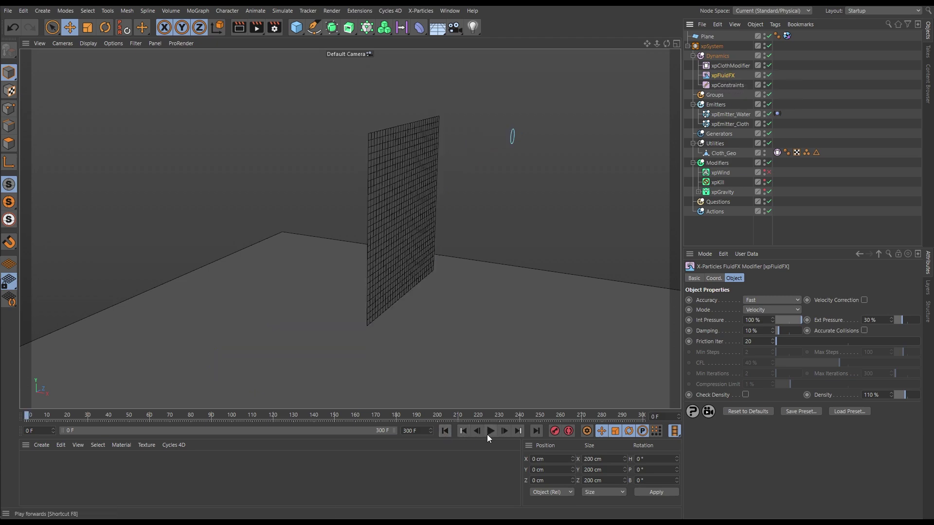
click(490, 431)
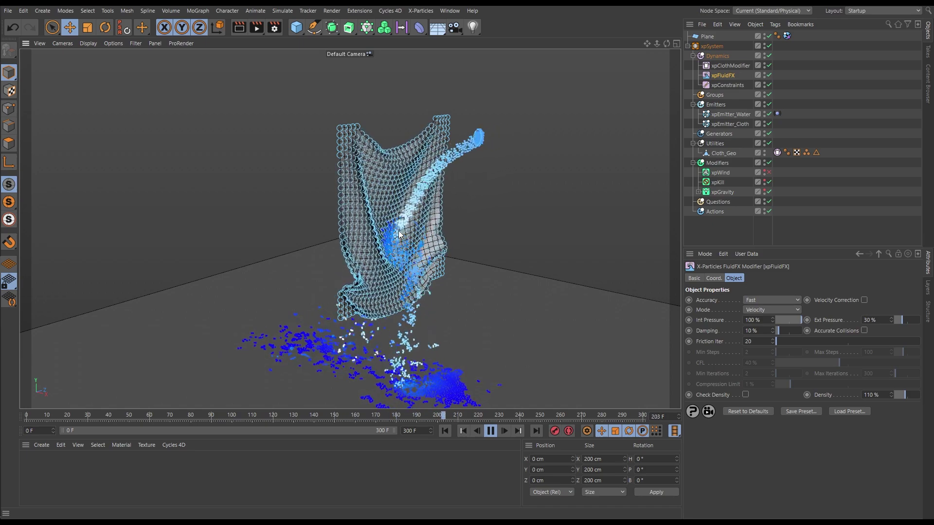
alt+drag(398, 234, 468, 236)
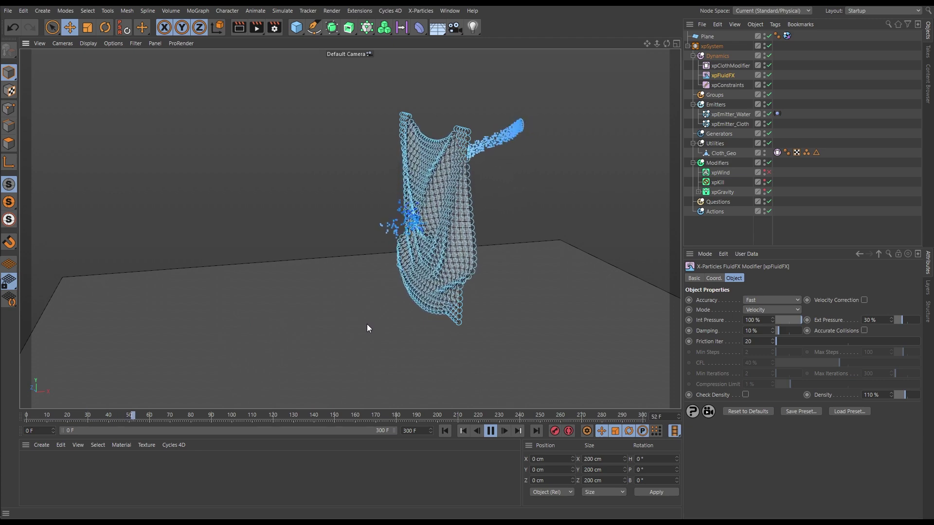
click(490, 431)
alt+drag(440, 244, 387, 257)
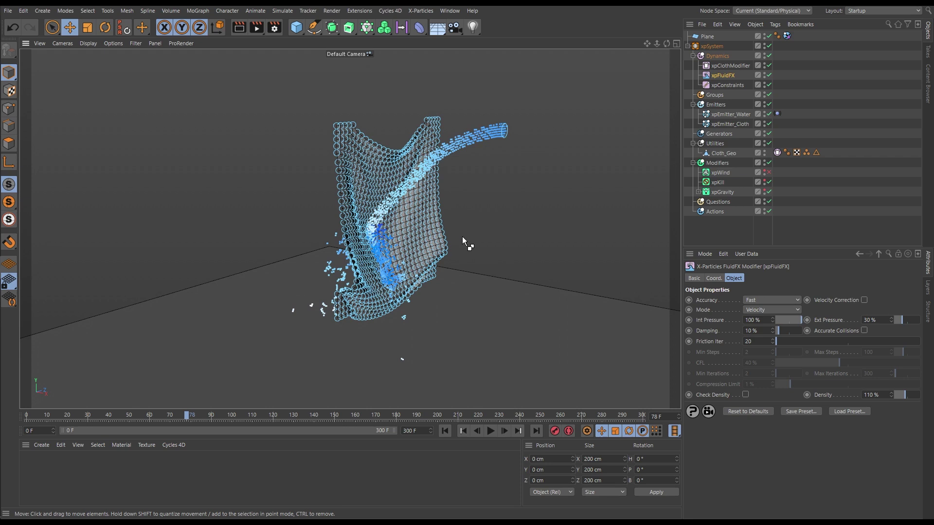
- Raise X-Particles Subframe Steps from 1 to 2 and restart the simulation from frame 0
key(ctrl+d)
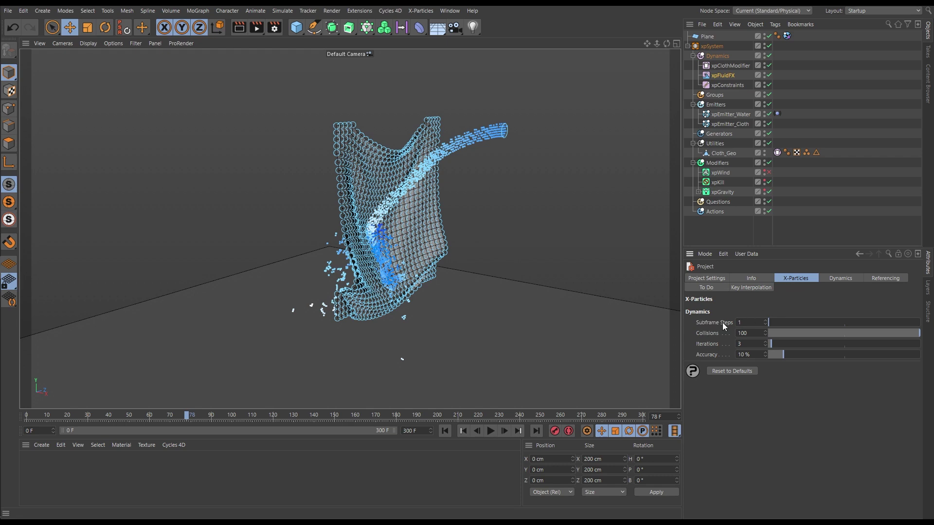
click(766, 321)
click(444, 431)
click(491, 431)
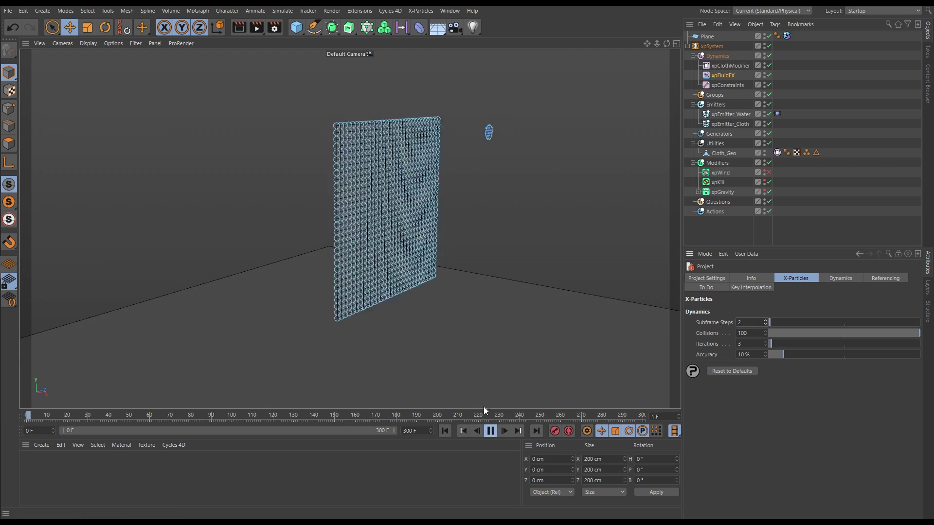
- Review the falling cloth up to frame 116, then restore Subframe Steps to 1 and rewind
alt+drag(390, 184, 437, 228)
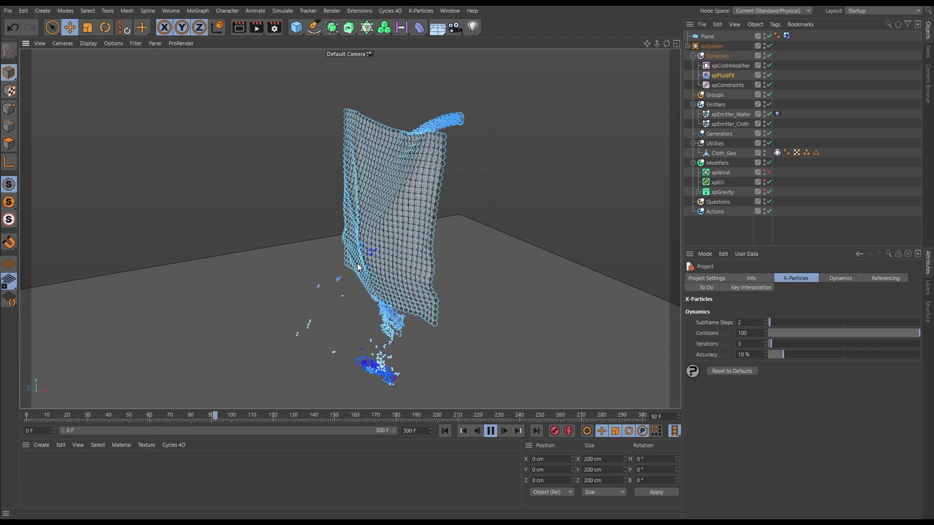
click(490, 431)
alt+drag(367, 208, 331, 209)
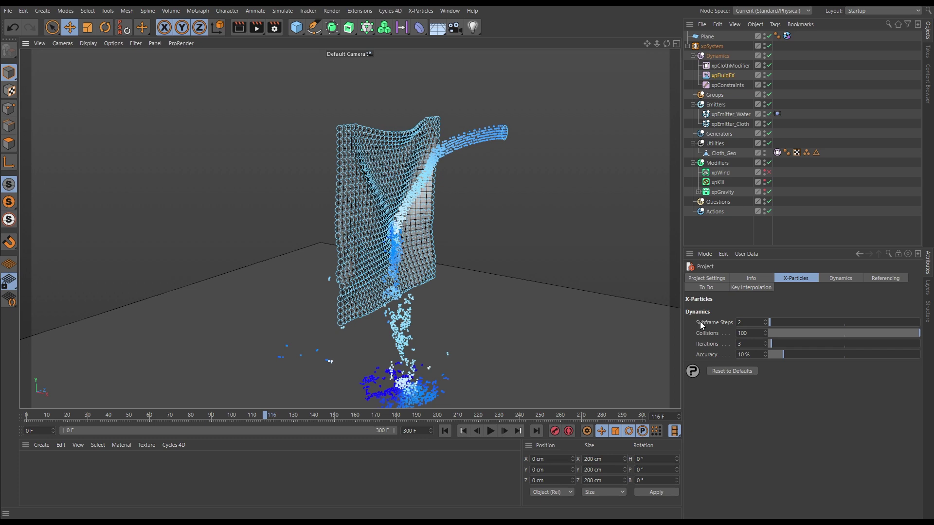
alt+drag(478, 247, 506, 246)
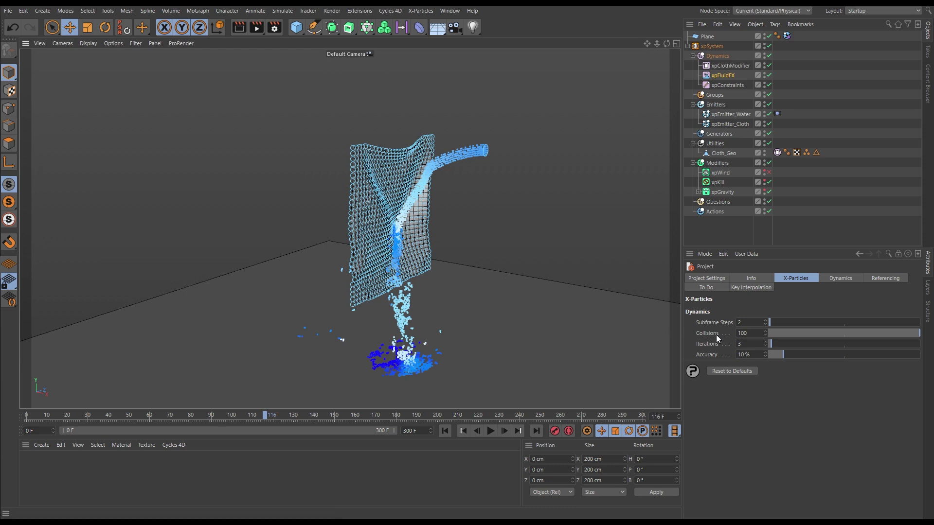
click(765, 325)
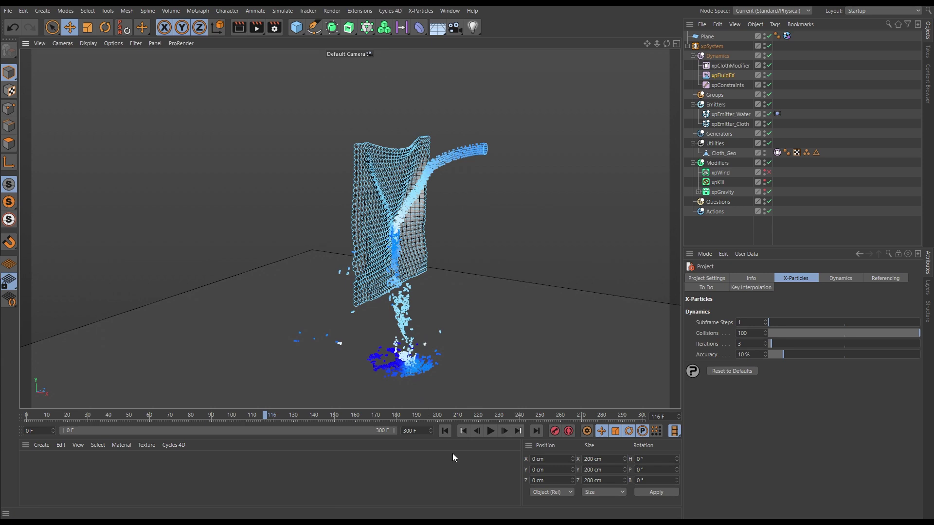
click(445, 432)
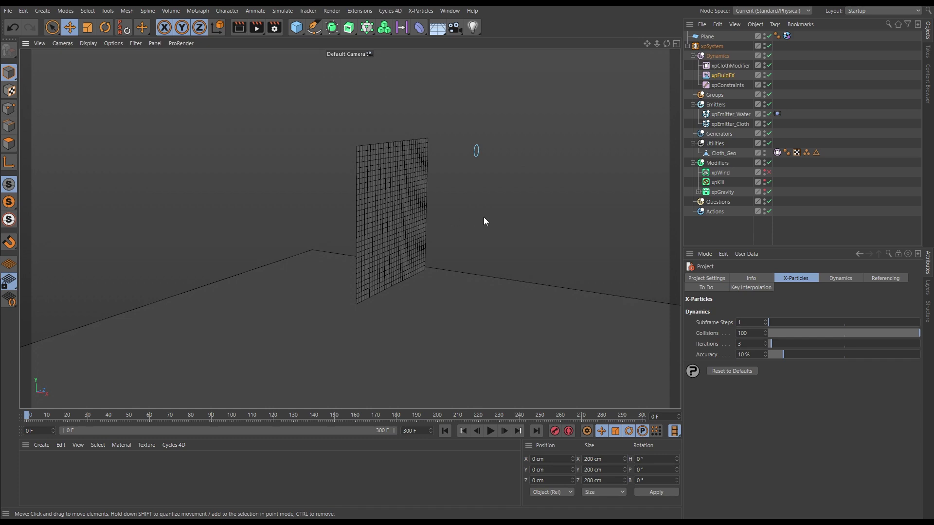
- Add an xpCollider tag to Cloth_Geo from the X-Particles Tags menu
click(722, 152)
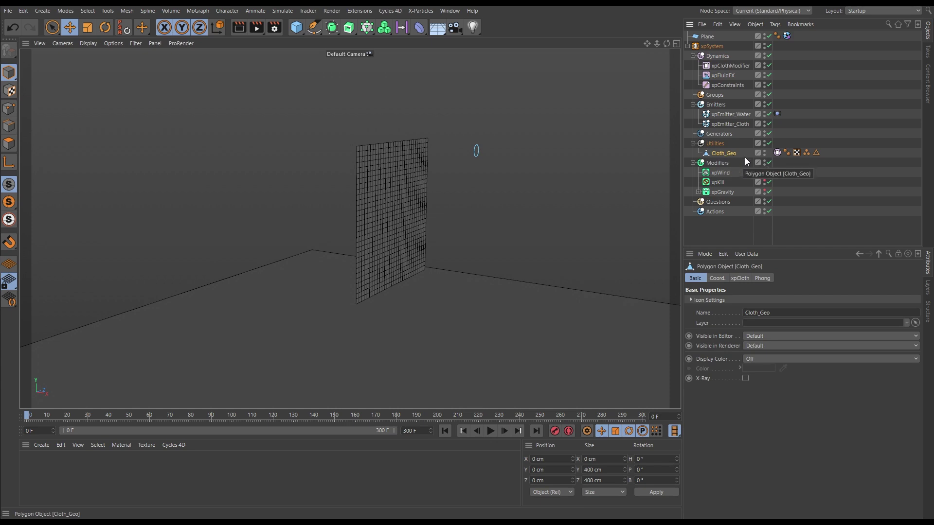
click(775, 25)
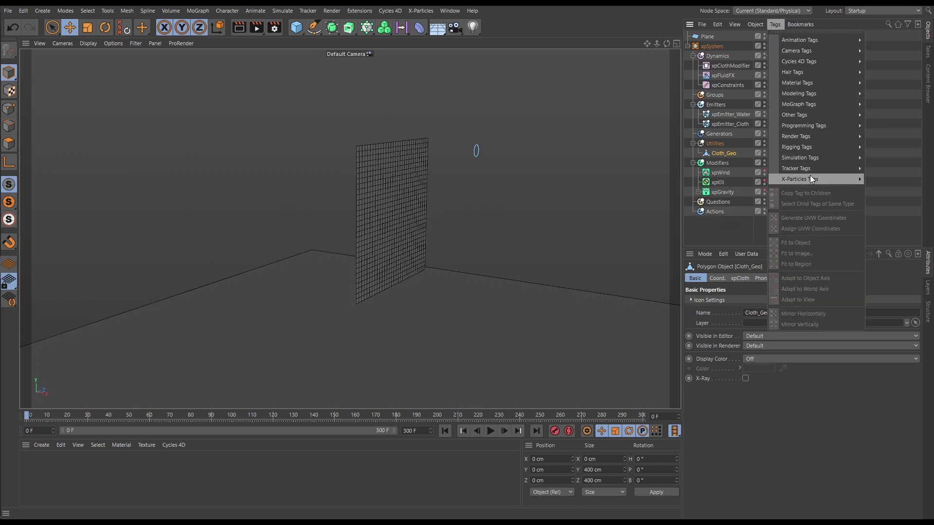
mouse_move(810, 179)
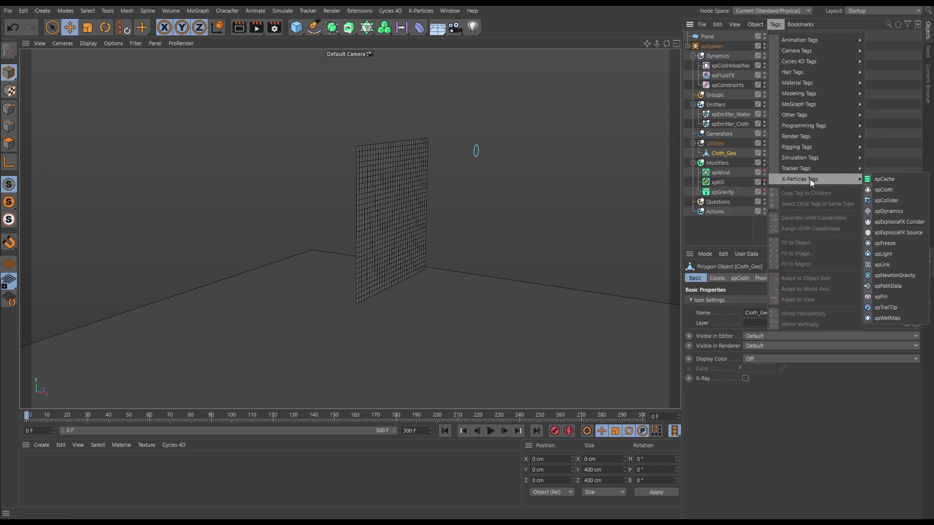
click(885, 201)
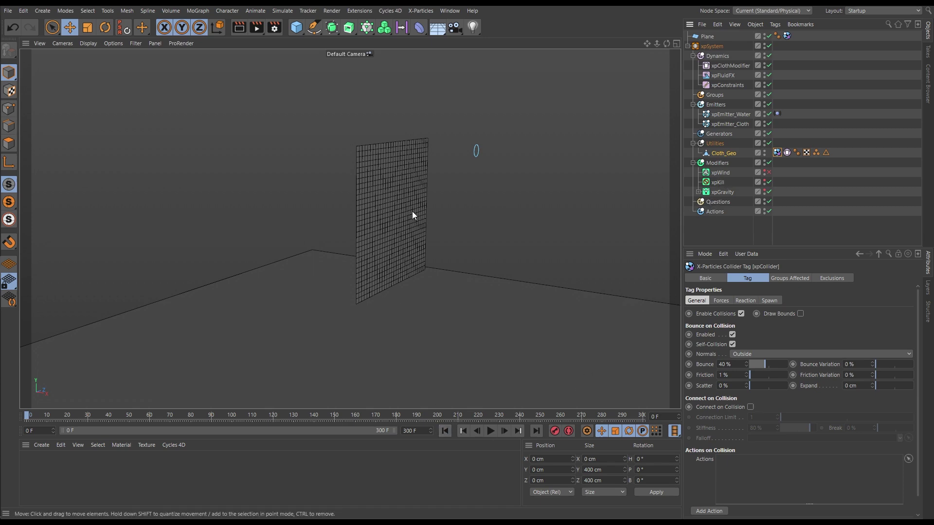
- Test the new collider to frame 28, then rewind the cloth flat and step to frame 1
click(490, 432)
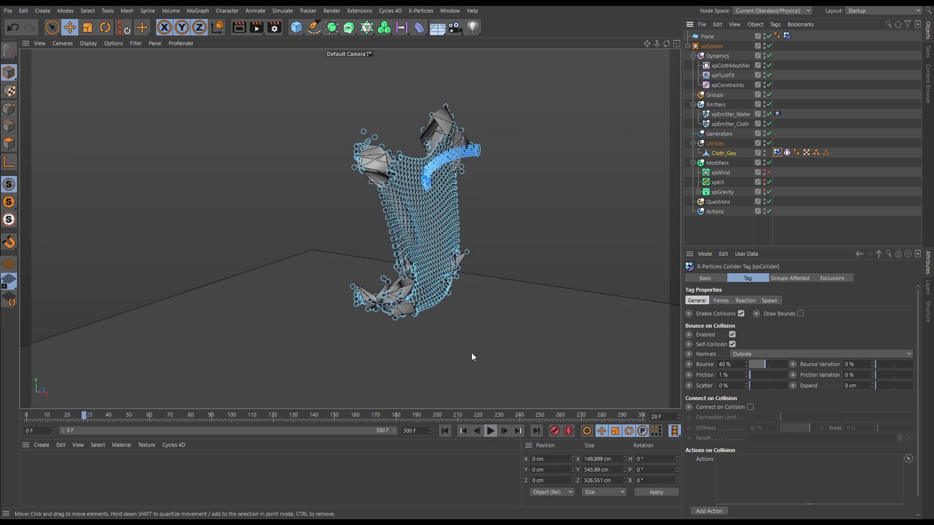
key(F8)
alt+drag(413, 203, 373, 215)
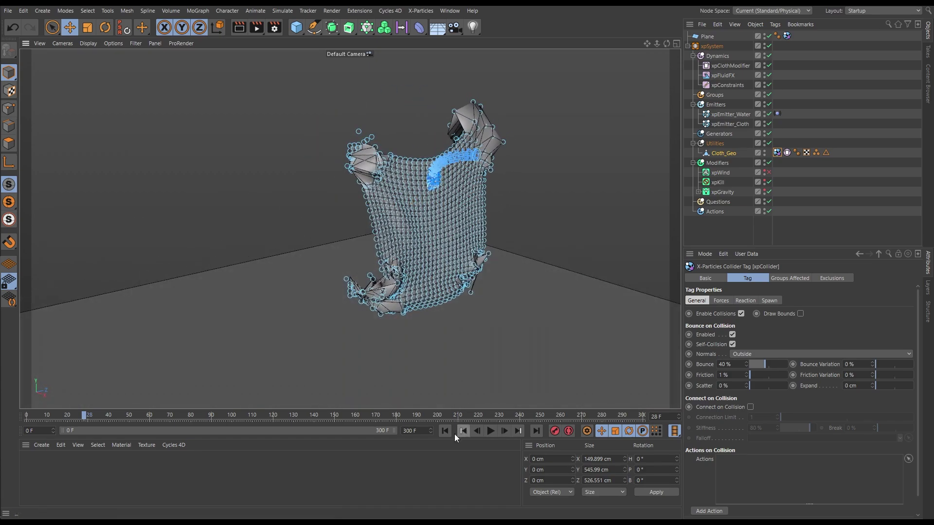
click(447, 432)
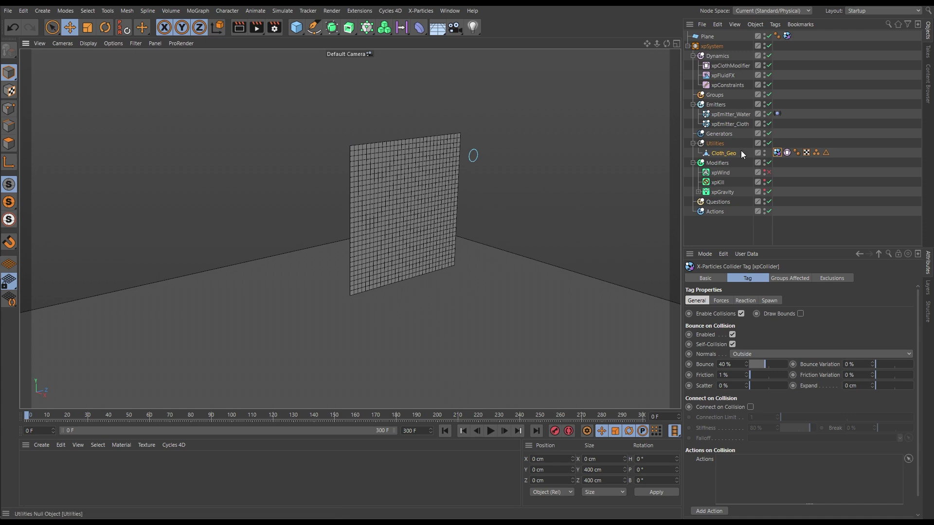
click(504, 431)
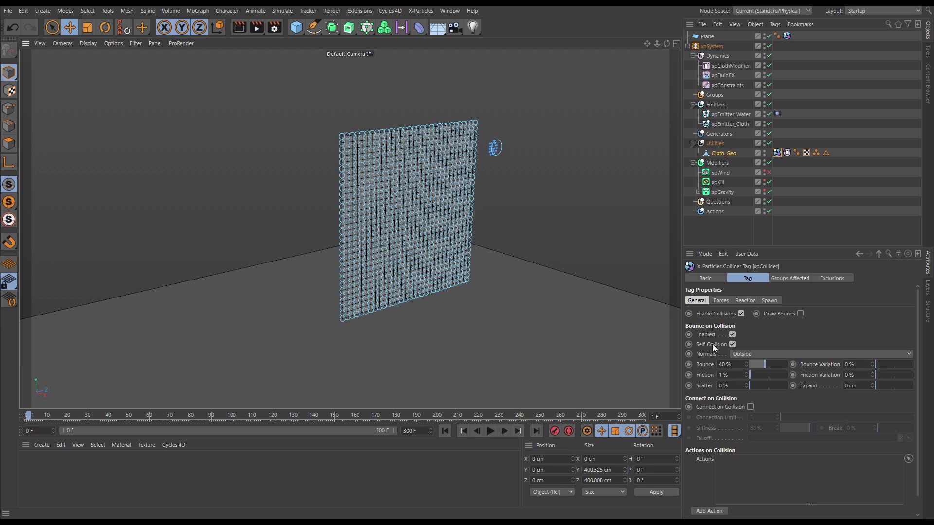
- Disable Self-Collision on Cloth_Geo's xpCollider tag and rewind to frame 0
click(733, 344)
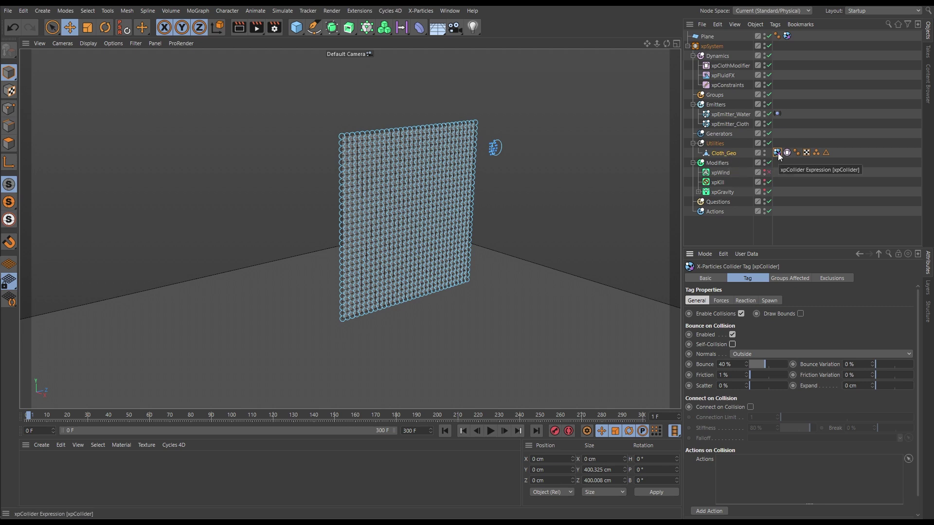
click(448, 432)
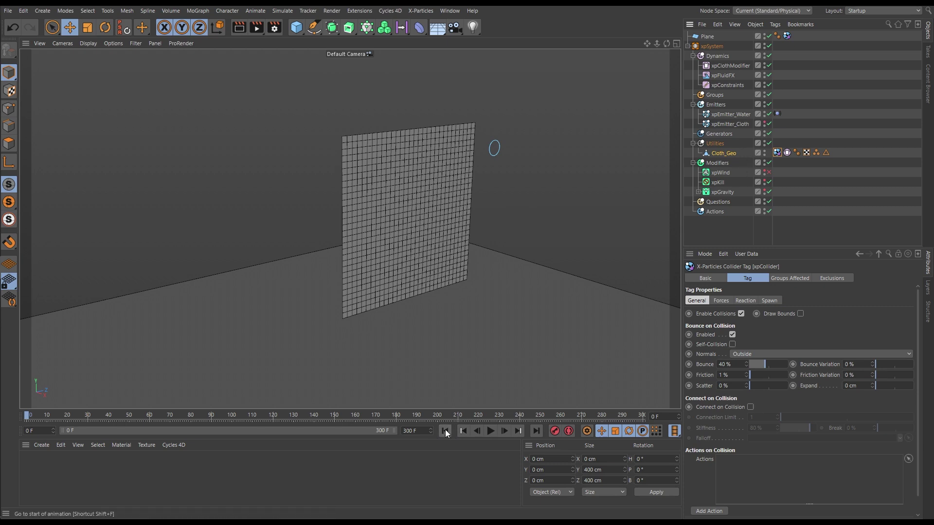
- Play the cloth and water simulation, pausing at frame 82, then resume and orbit to view the whole scene
click(490, 431)
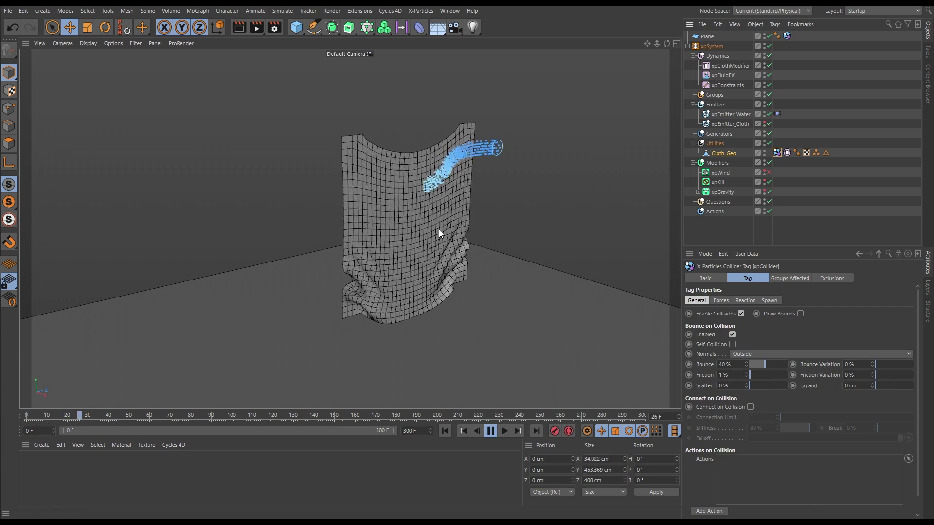
click(491, 431)
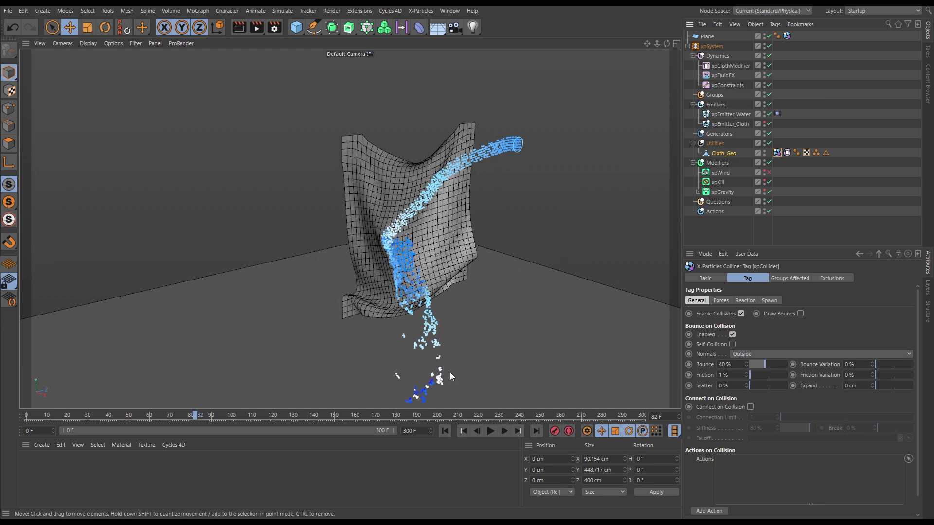
click(491, 432)
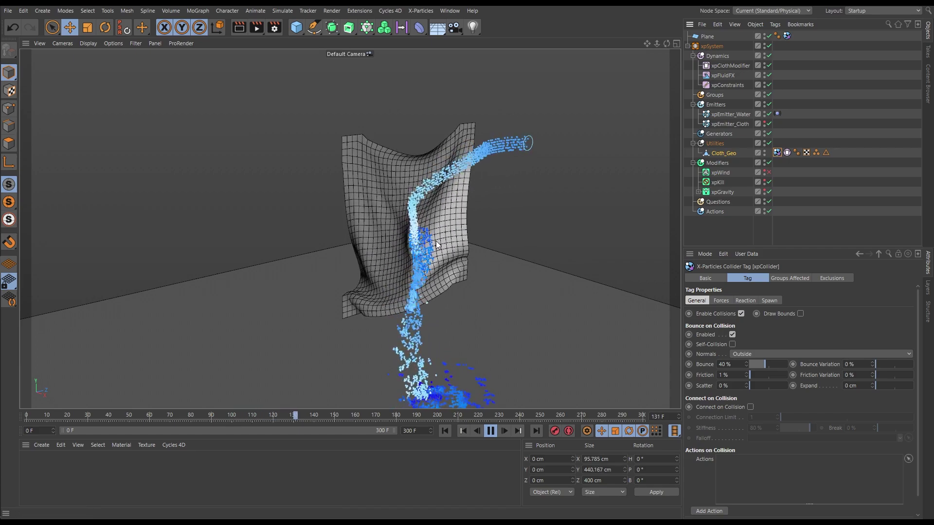
alt+drag(560, 224, 456, 308)
alt+drag(451, 242, 409, 305)
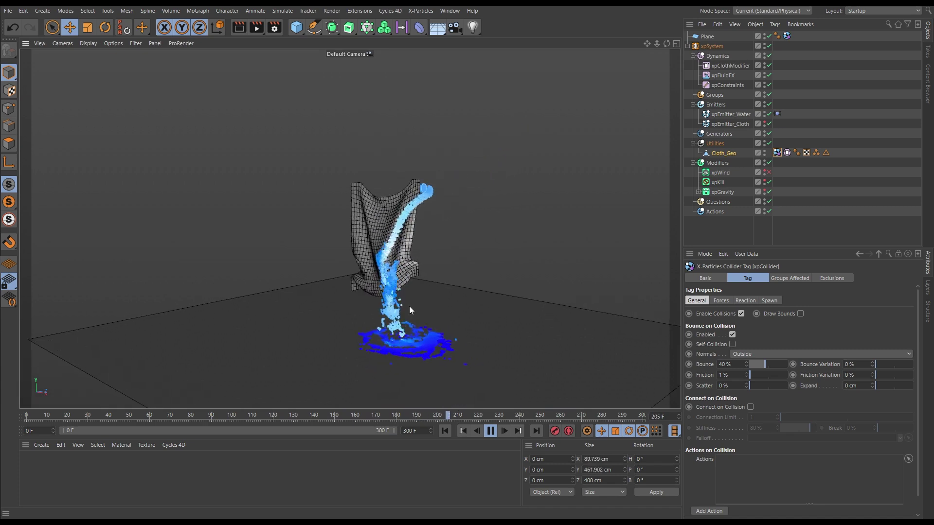
click(490, 432)
- Replay from frame 0, viewing the cloth edge-on and face-on, and pause at frame 117
click(445, 431)
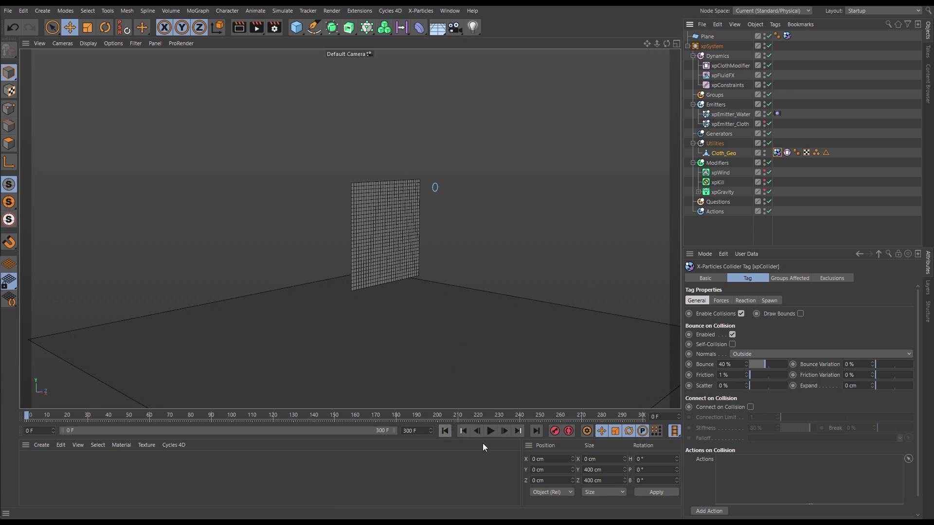
click(490, 431)
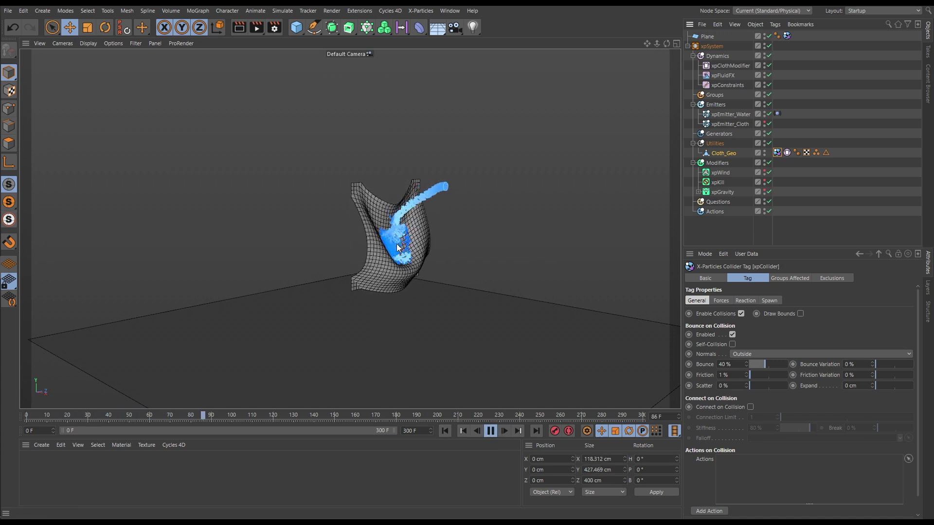
alt+drag(398, 249, 565, 242)
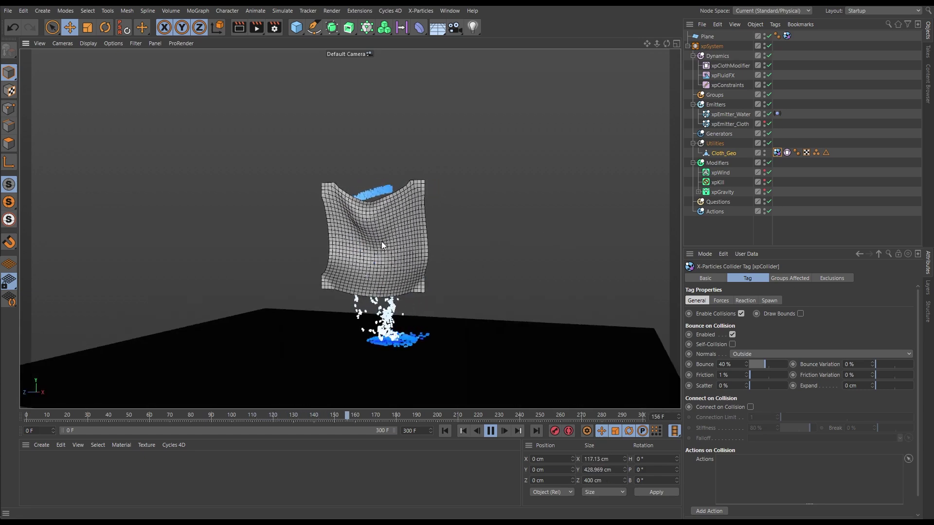
alt+drag(399, 240, 279, 264)
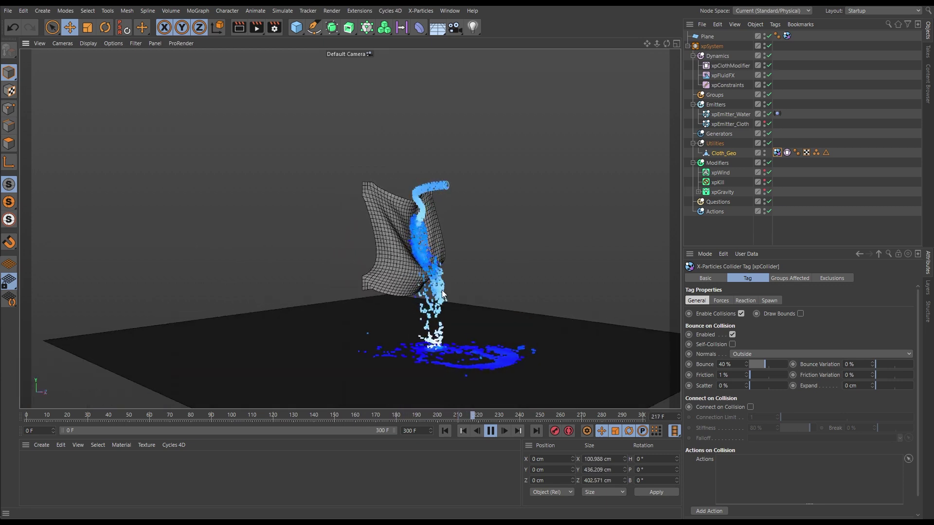
alt+drag(441, 290, 375, 307)
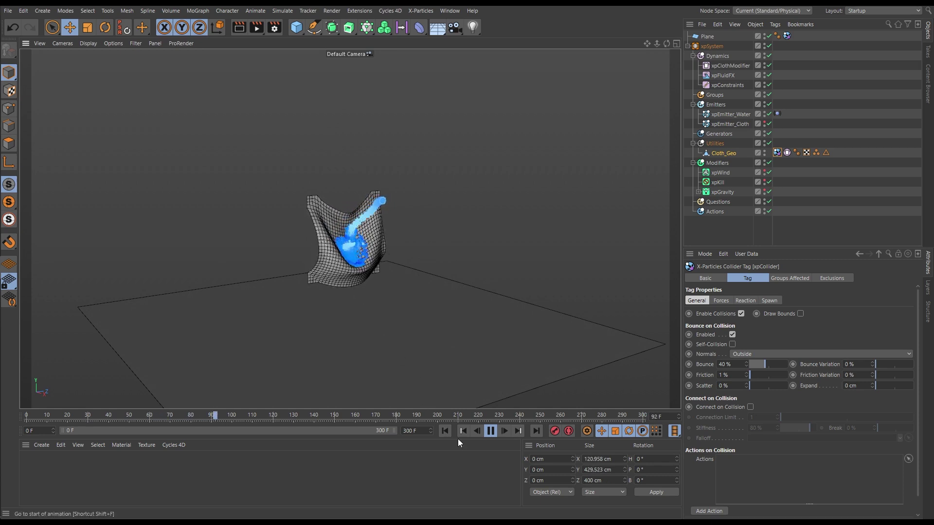
click(491, 432)
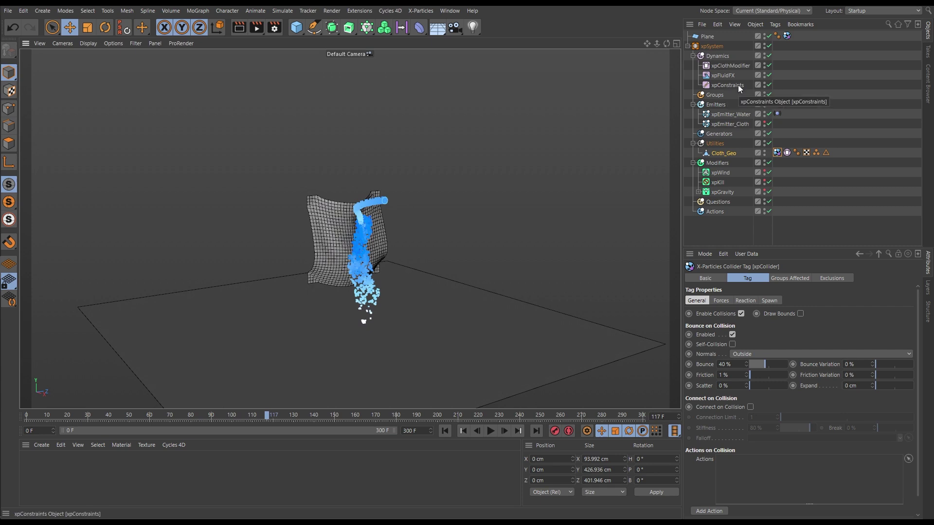
- Disable the xpFluidFX solver and add an xpFluidPBD solver to the Dynamics folder
click(769, 75)
click(718, 56)
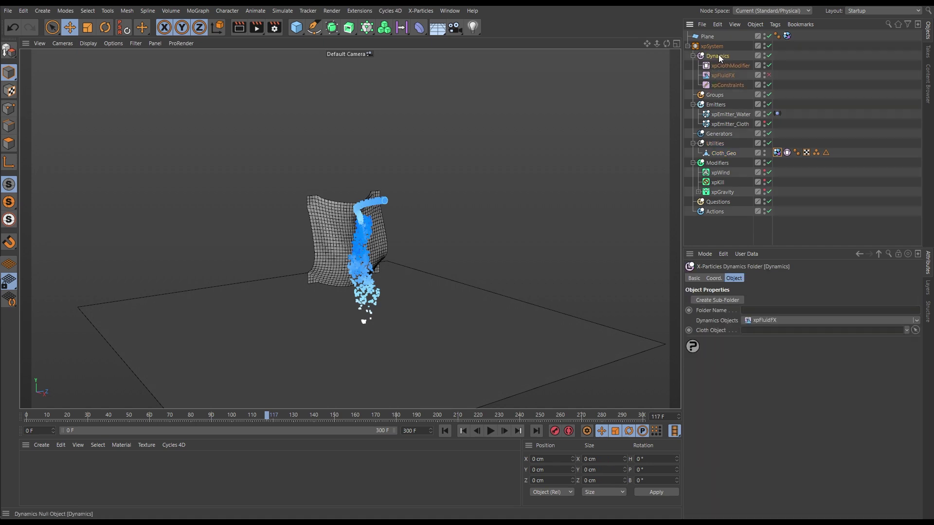
click(916, 320)
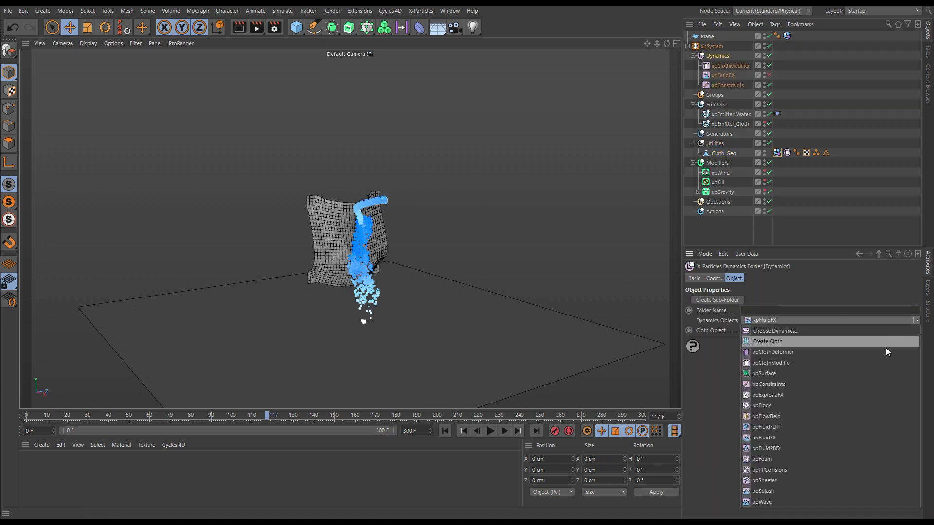
click(781, 448)
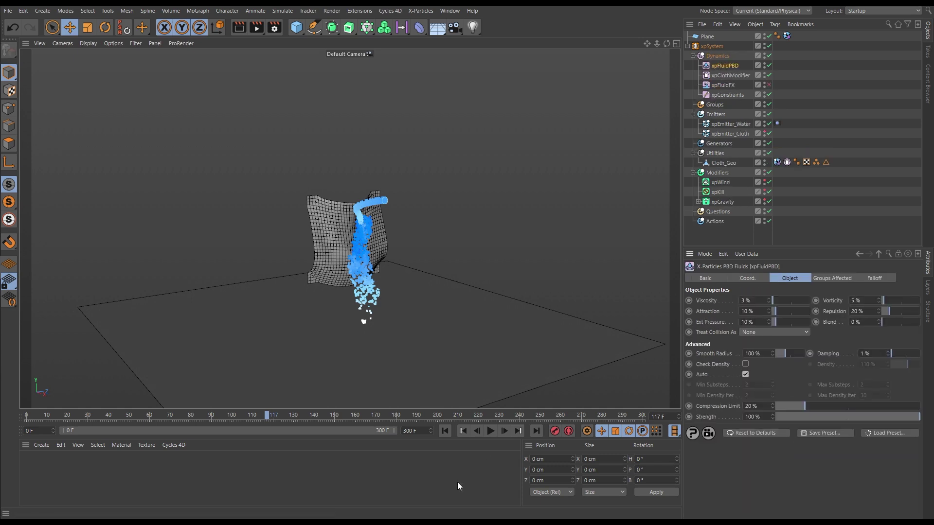
- Replay from frame 0 with the PBD fluid, orbiting toward the cloth, and stop at frame 32
click(444, 431)
click(489, 431)
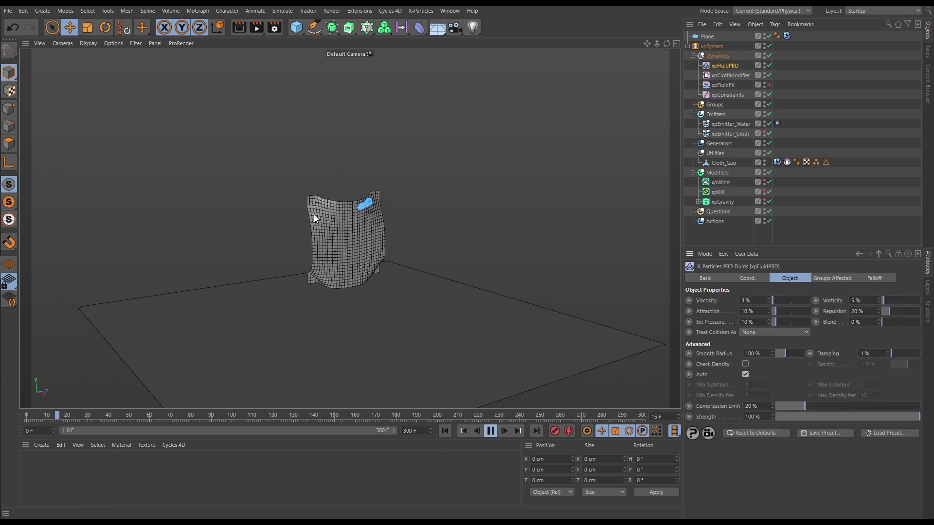
mouse_move(360, 257)
alt+mouse_down()
mouse_move(480, 230)
mouse_move(358, 243)
alt+mouse_up()
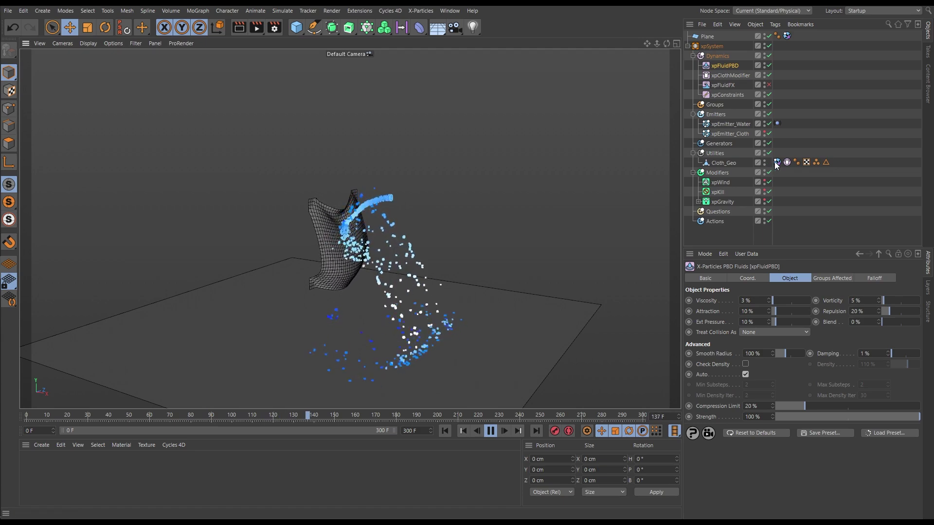
scroll(392, 218, up, 3)
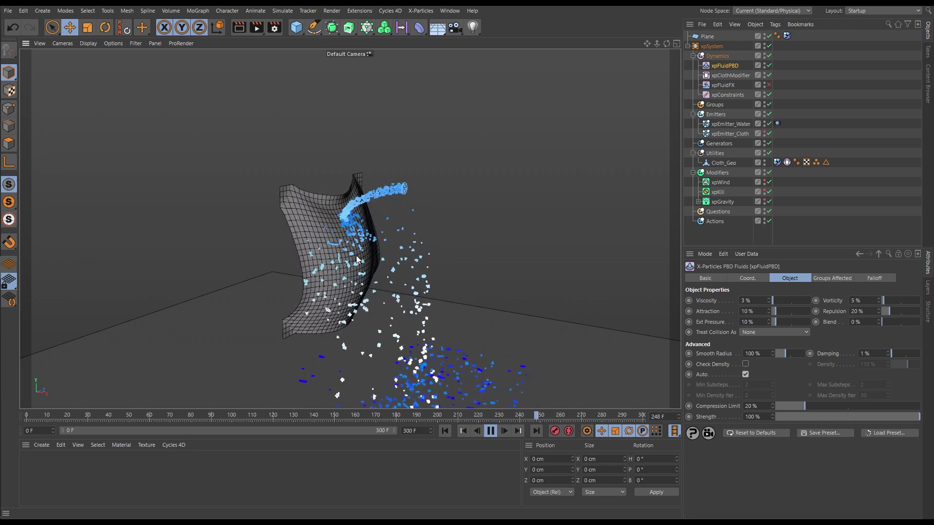
mouse_move(324, 240)
alt+mouse_down()
mouse_move(296, 241)
mouse_move(340, 247)
alt+mouse_up()
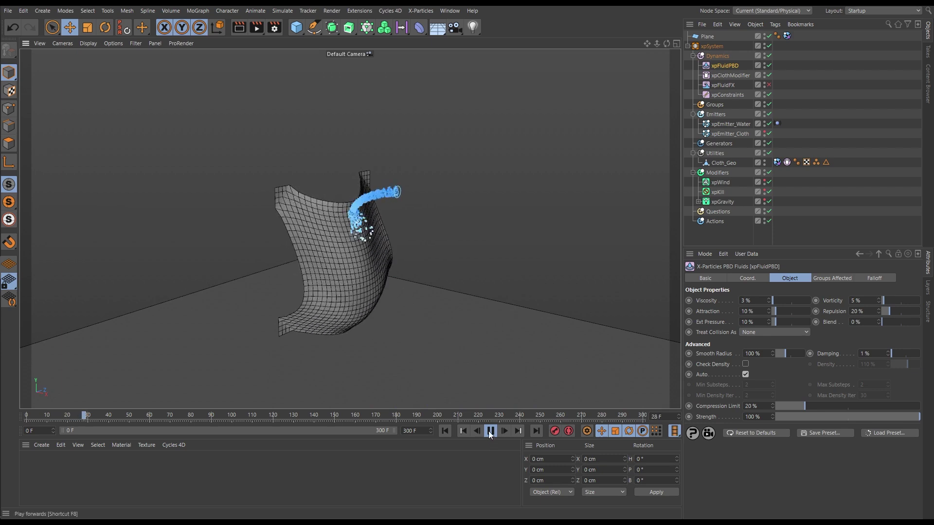
key(F8)
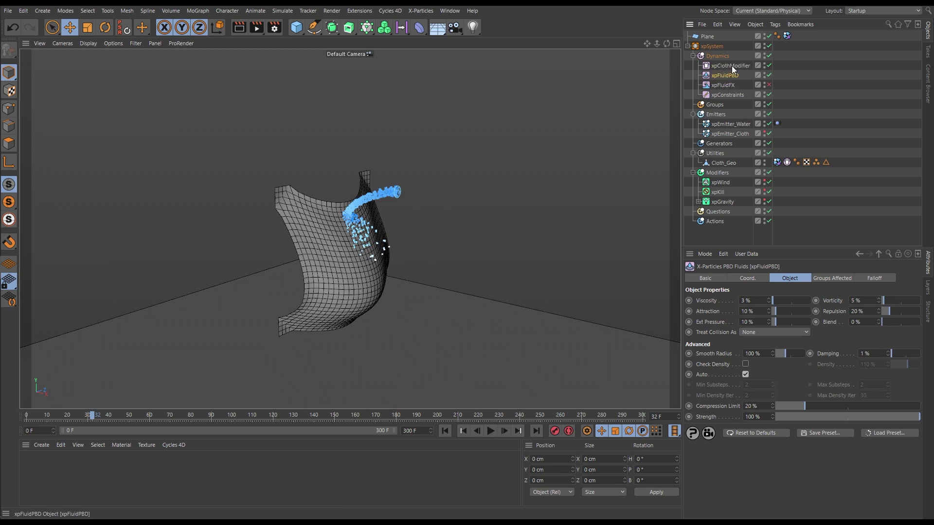
- Replay the PBD simulation from the start around the cloth, then rewind and restart playback
click(444, 431)
click(491, 430)
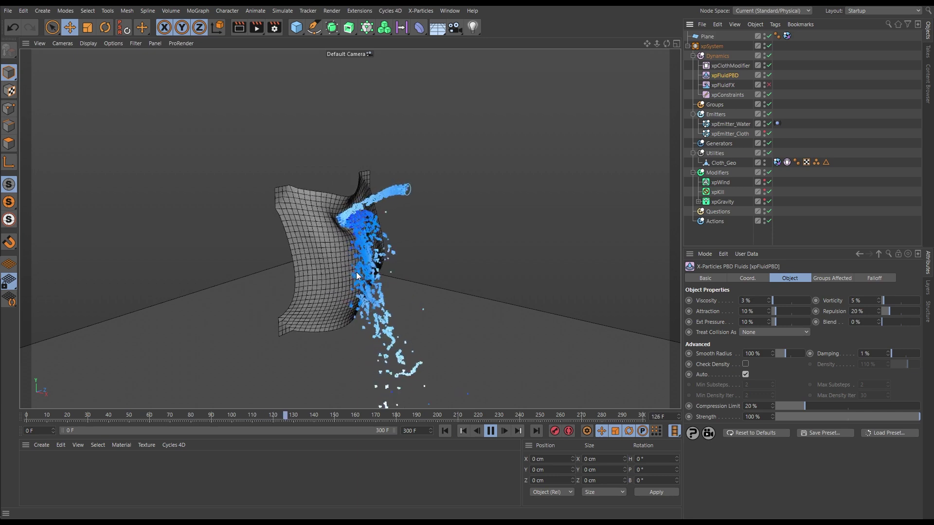
alt+drag(404, 311, 363, 305)
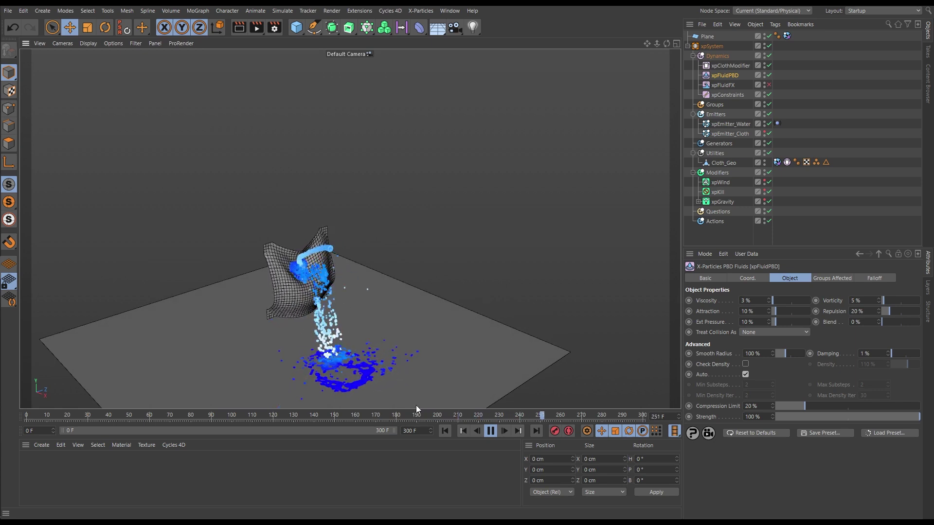
click(490, 431)
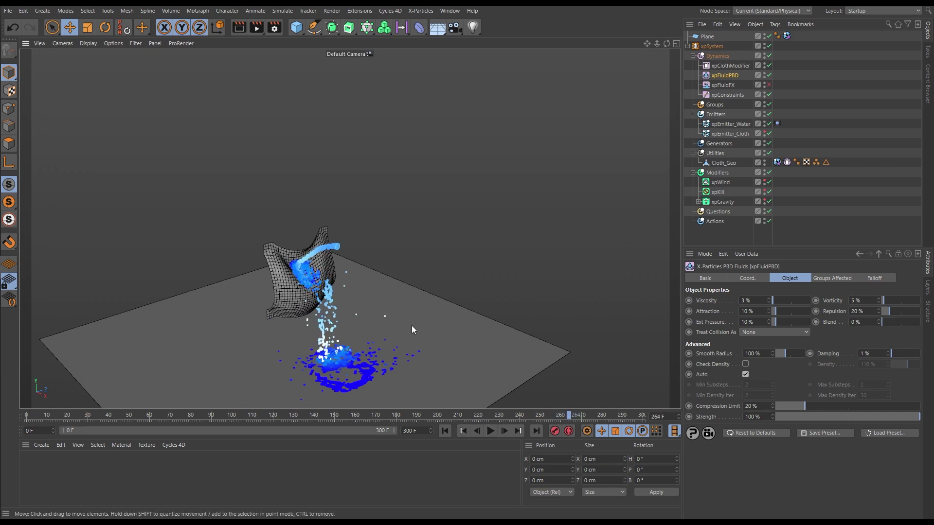
click(445, 431)
click(490, 431)
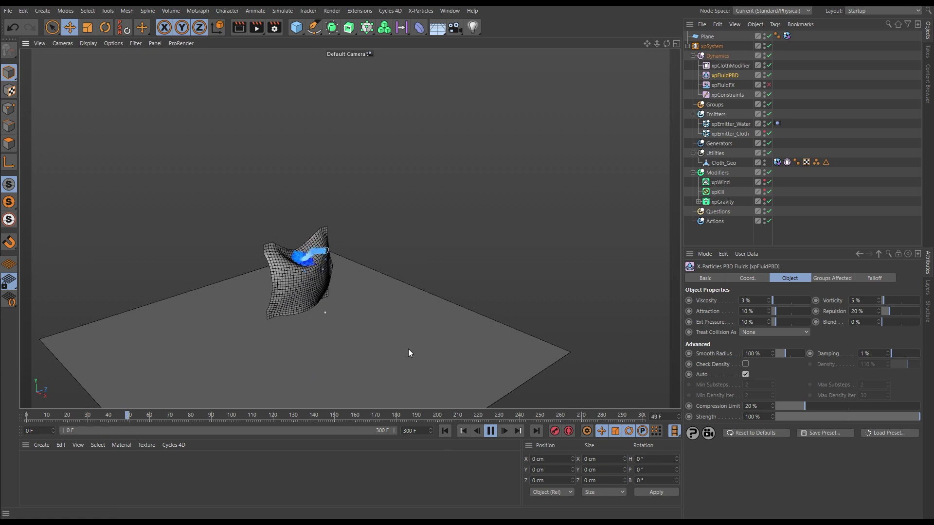